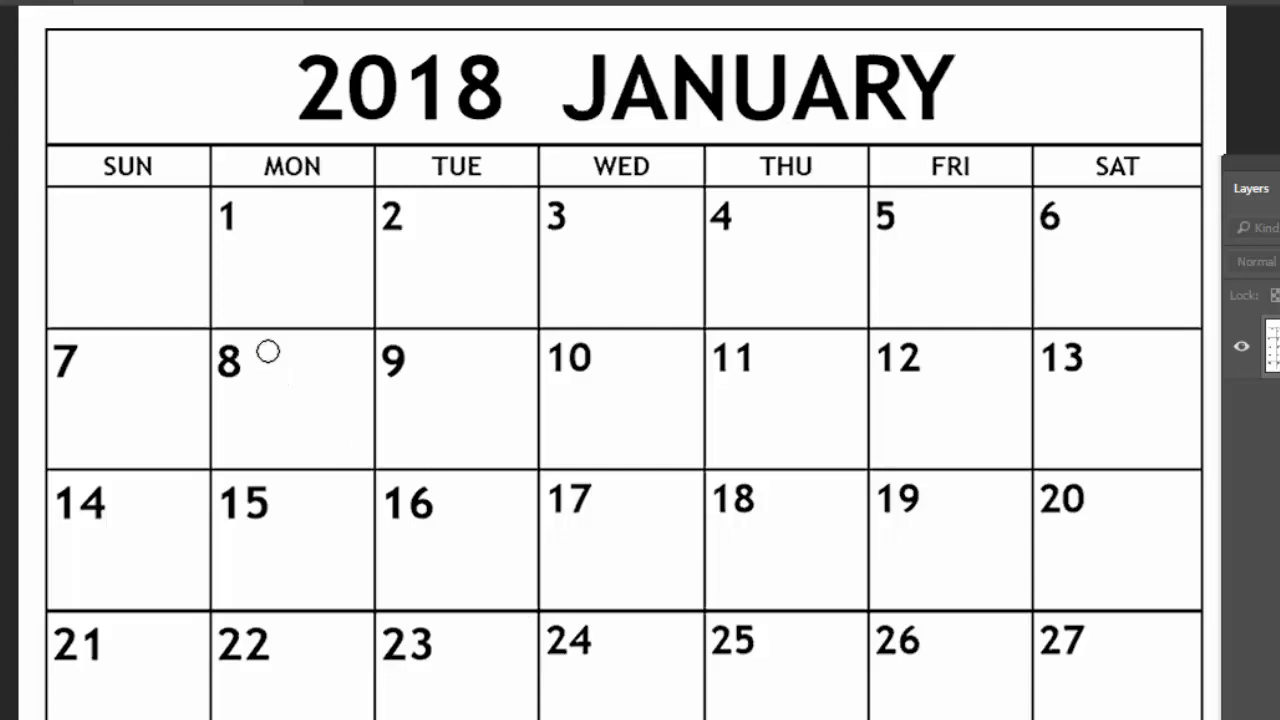
- Paint a red smiley in MON 8 and a red arrow spanning the 9th to the 12th
{"action": "left_click", "coordinate": [267, 351]}
{"action": "left_click", "coordinate": [307, 351]}
{"action": "mouse_move", "coordinate": [237, 390]}
{"action": "left_mouse_down"}
{"action": "mouse_move", "coordinate": [287, 423]}
{"action": "mouse_move", "coordinate": [343, 402]}
{"action": "left_mouse_up"}
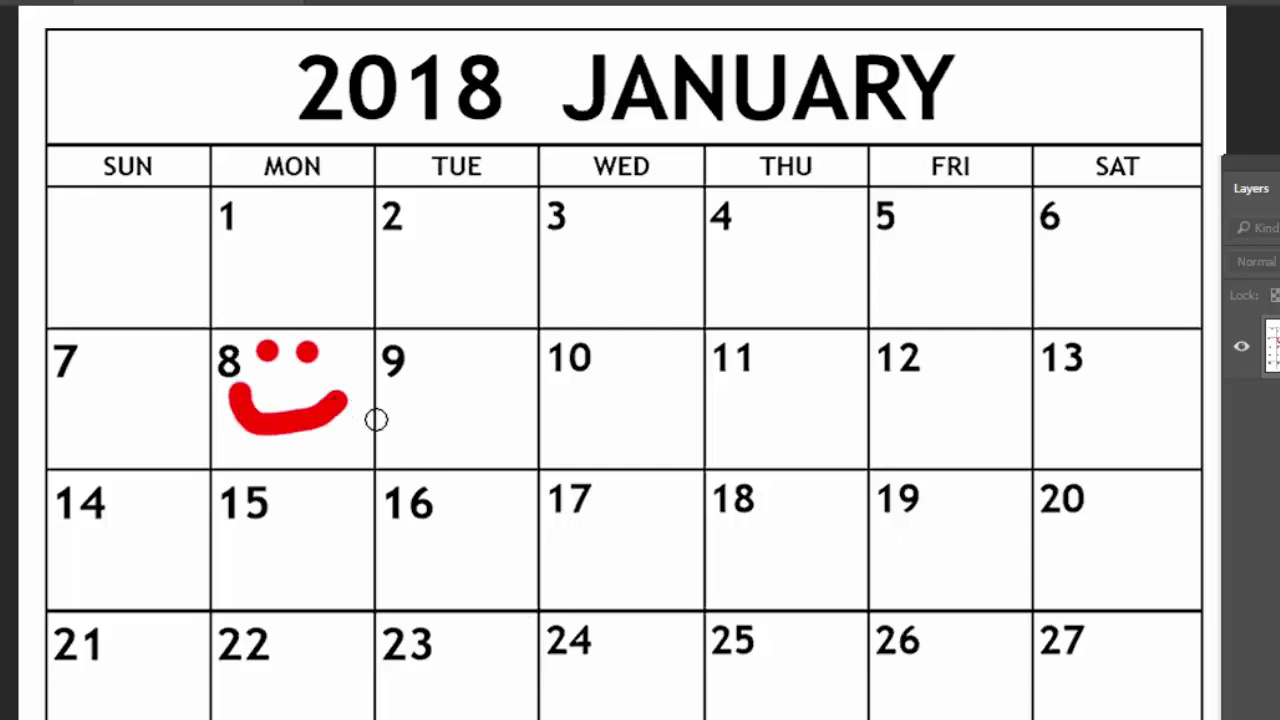
{"action": "mouse_move", "coordinate": [424, 421]}
{"action": "left_mouse_down"}
{"action": "mouse_move", "coordinate": [825, 397]}
{"action": "mouse_move", "coordinate": [989, 403]}
{"action": "left_mouse_up"}
{"action": "left_click_drag", "start_coordinate": [968, 355], "coordinate": [995, 430]}
- Paint a red line from the 16th to FRI 19, ending in a frown face
{"action": "mouse_move", "coordinate": [405, 564]}
{"action": "left_mouse_down"}
{"action": "mouse_move", "coordinate": [886, 553]}
{"action": "mouse_move", "coordinate": [1004, 584]}
{"action": "left_mouse_up"}
{"action": "left_click", "coordinate": [944, 506]}
{"action": "left_click", "coordinate": [983, 512]}
{"action": "left_click", "coordinate": [923, 589]}
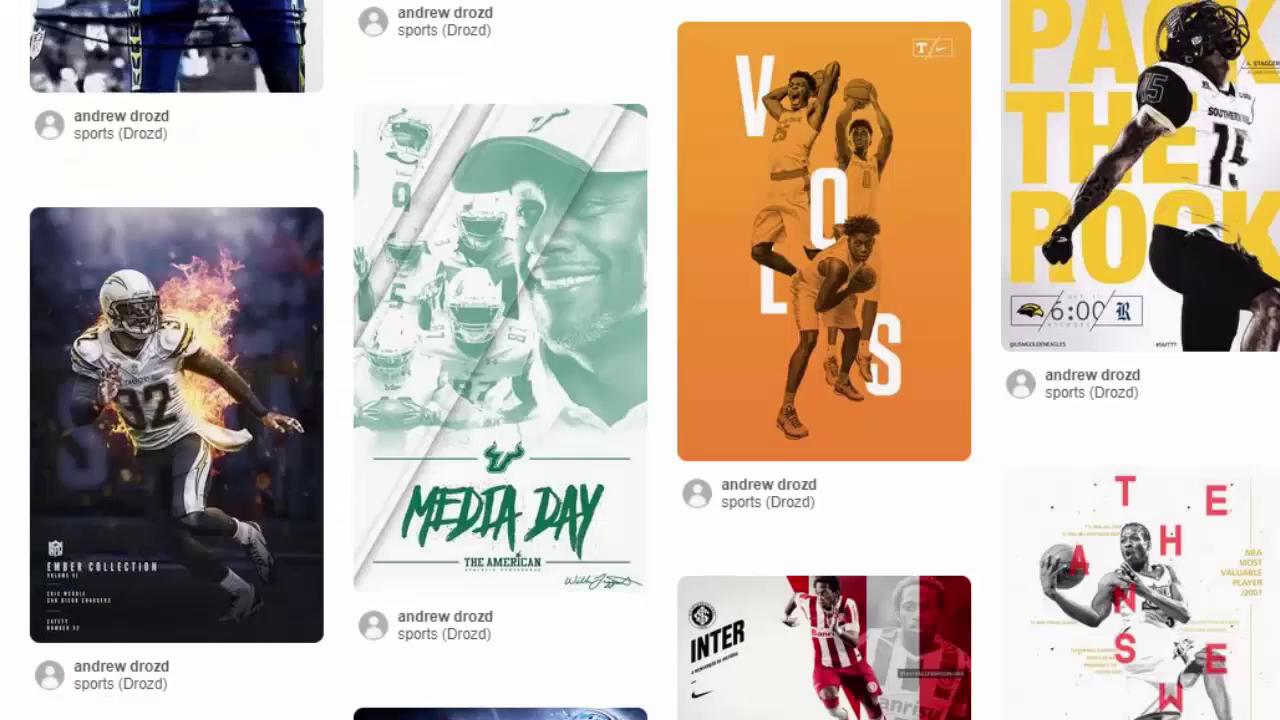
{"action": "mouse_move", "coordinate": [1140, 175]}
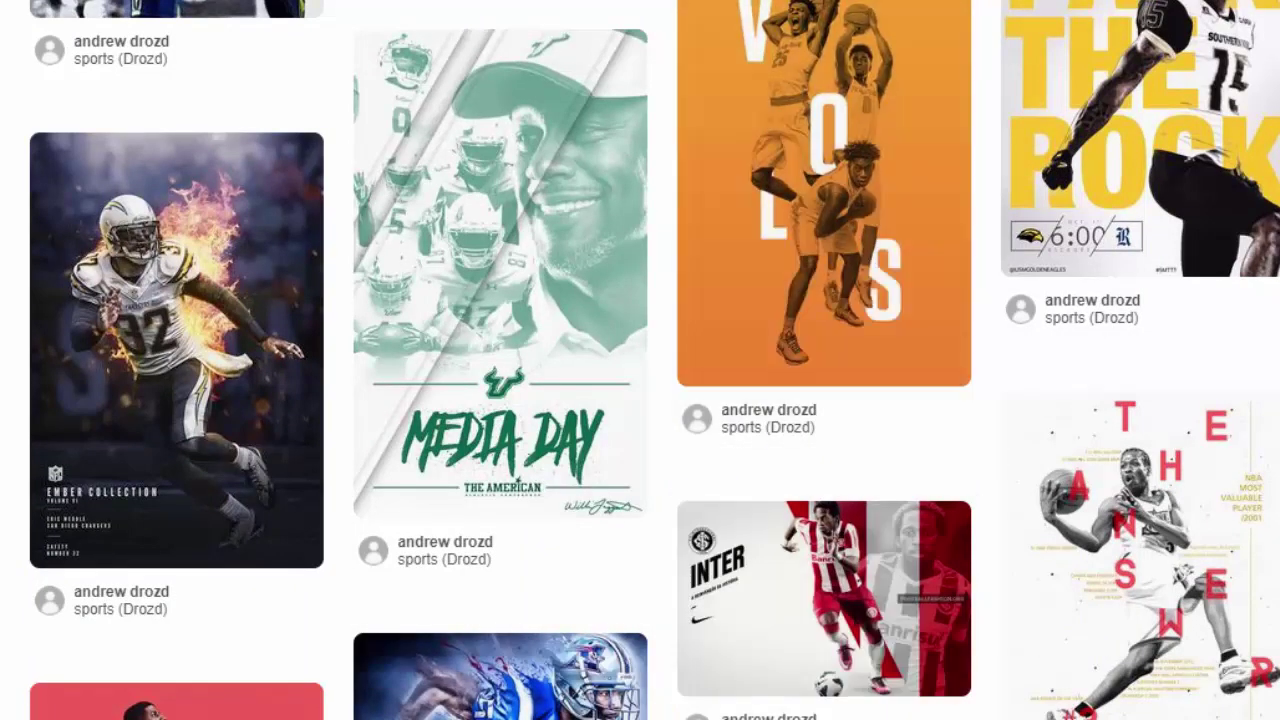
{"action": "scroll", "coordinate": [640, 360], "scroll_direction": "down", "scroll_amount": 13}
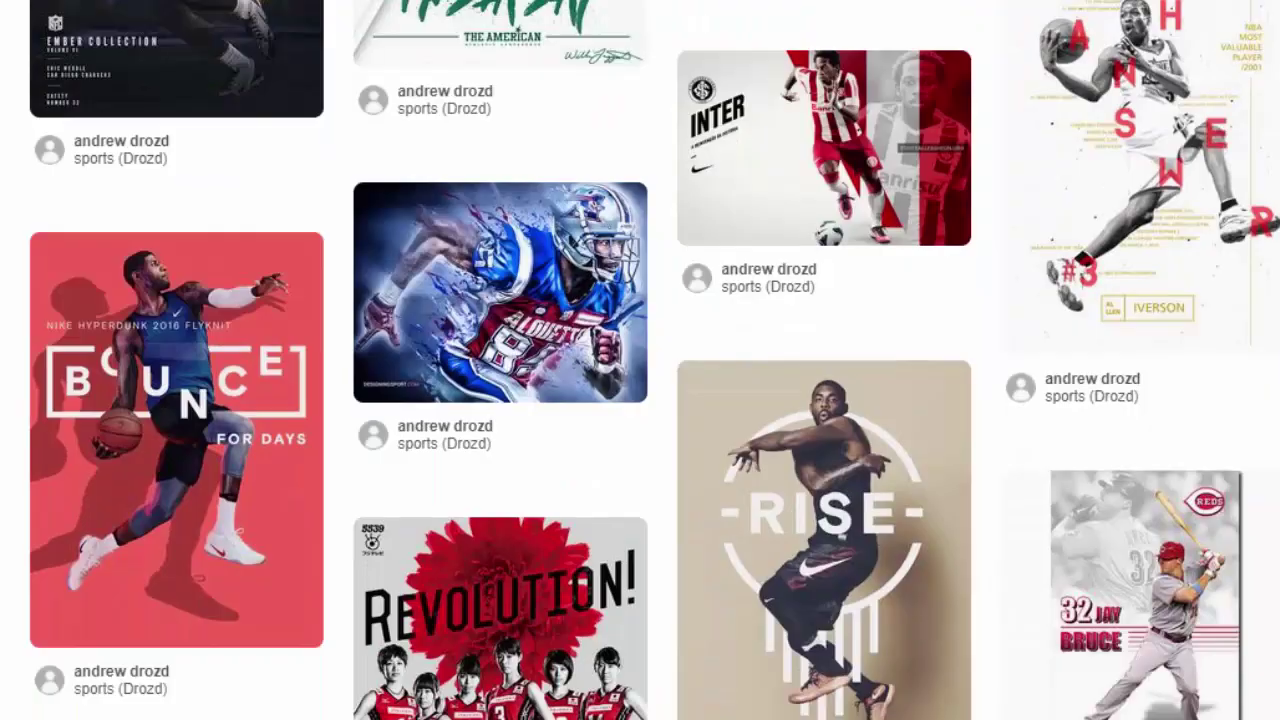
{"action": "scroll", "coordinate": [640, 360], "scroll_direction": "down", "scroll_amount": 5}
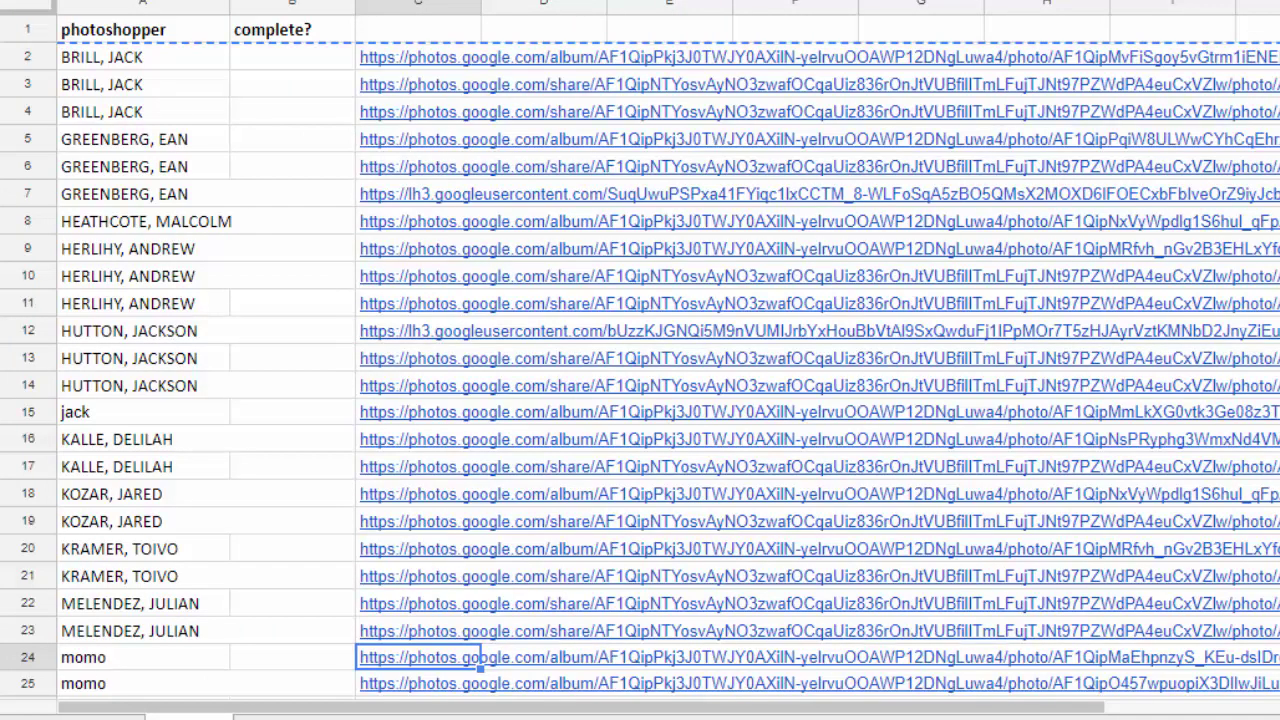
{"action": "scroll", "coordinate": [640, 360], "scroll_direction": "down", "scroll_amount": 4}
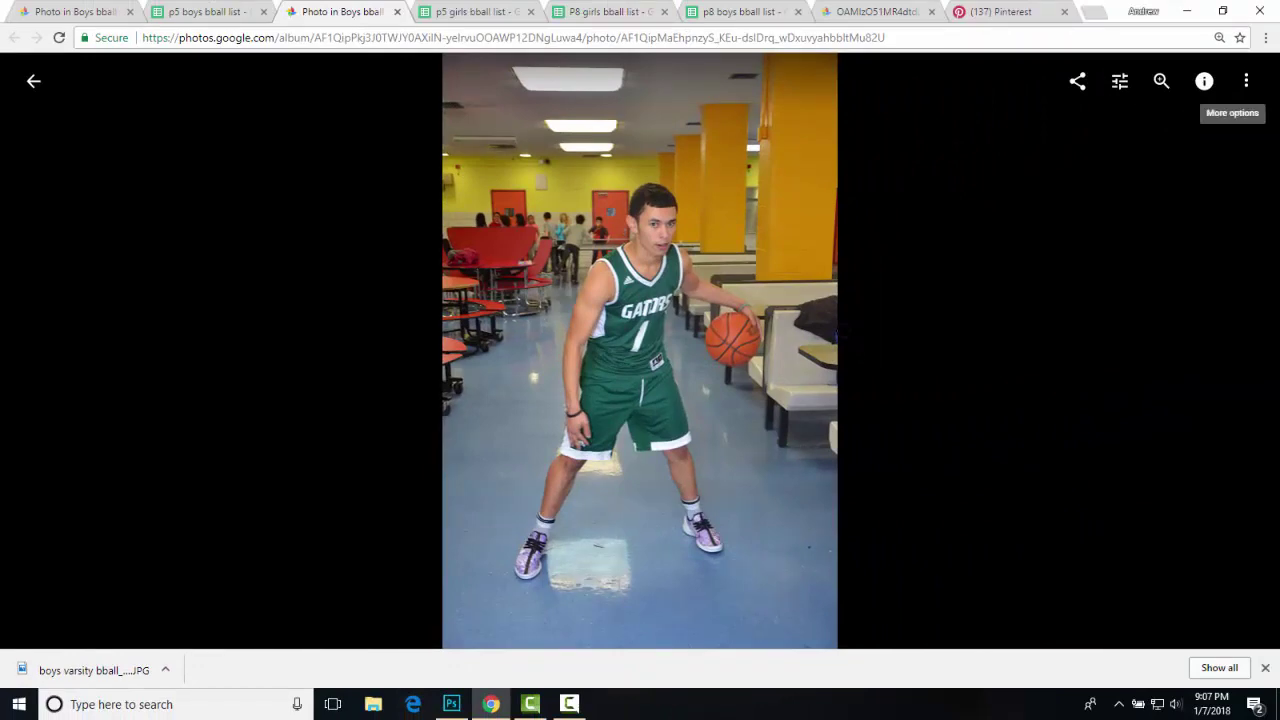
- Download the dribbling player's photo again, then bring up the p5 girls bball list sheet
{"action": "left_click", "coordinate": [1246, 81]}
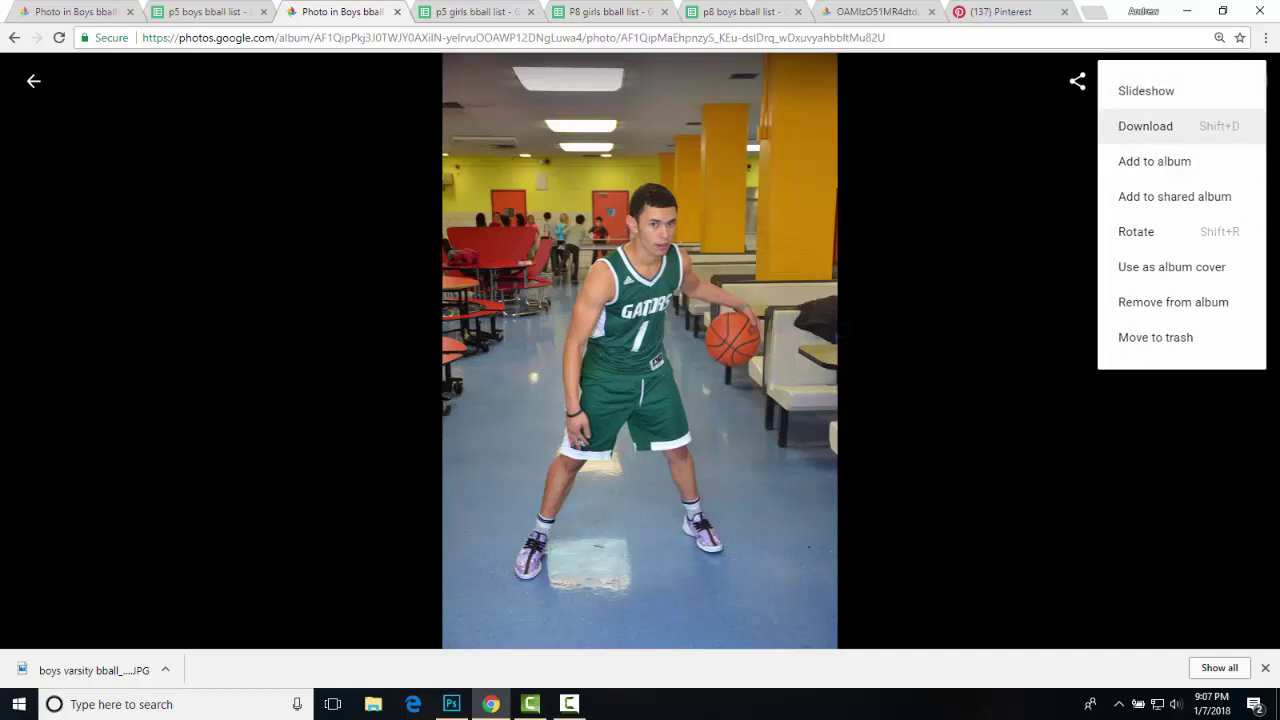
{"action": "left_click", "coordinate": [1145, 126]}
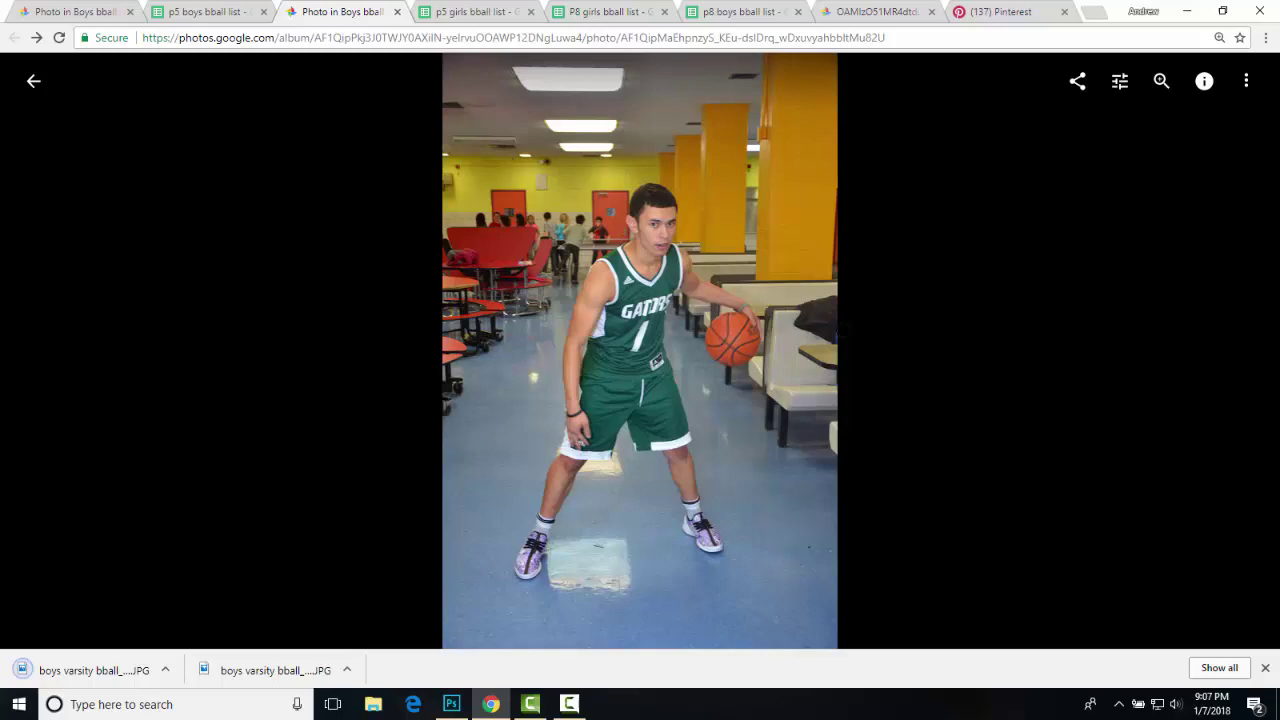
{"action": "left_click", "coordinate": [210, 11]}
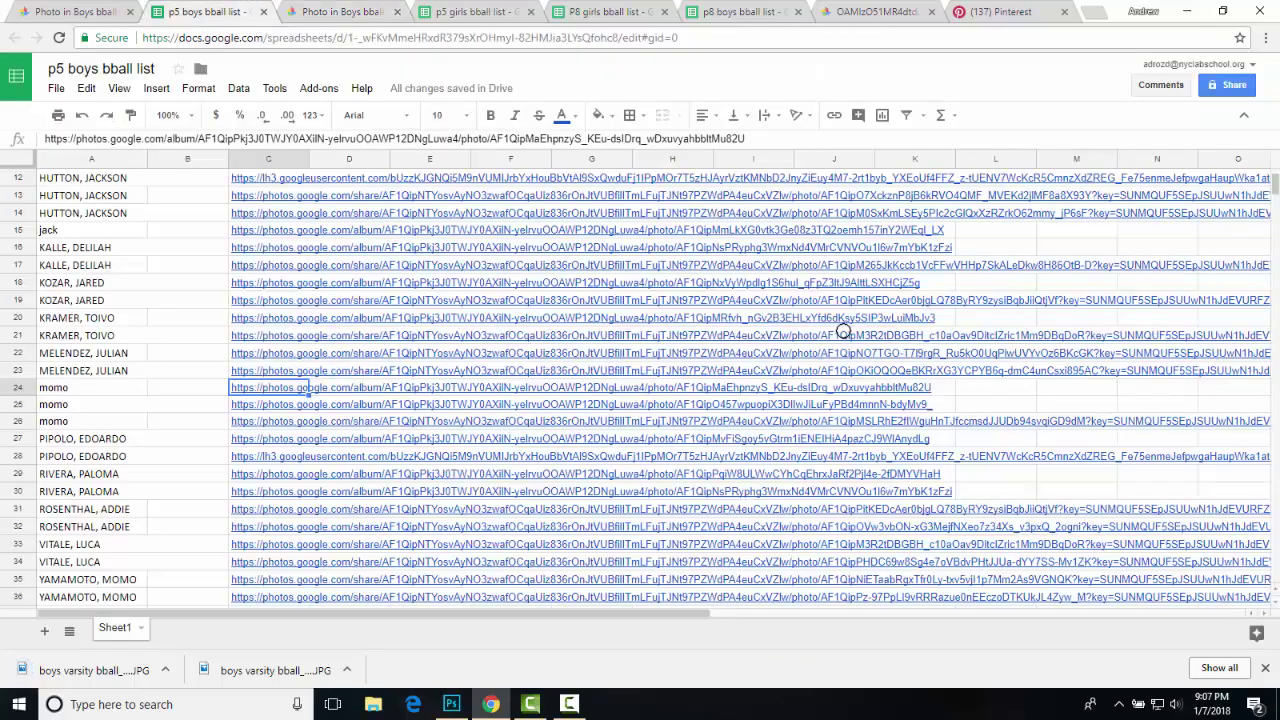
{"action": "key", "text": "ctrl+4"}
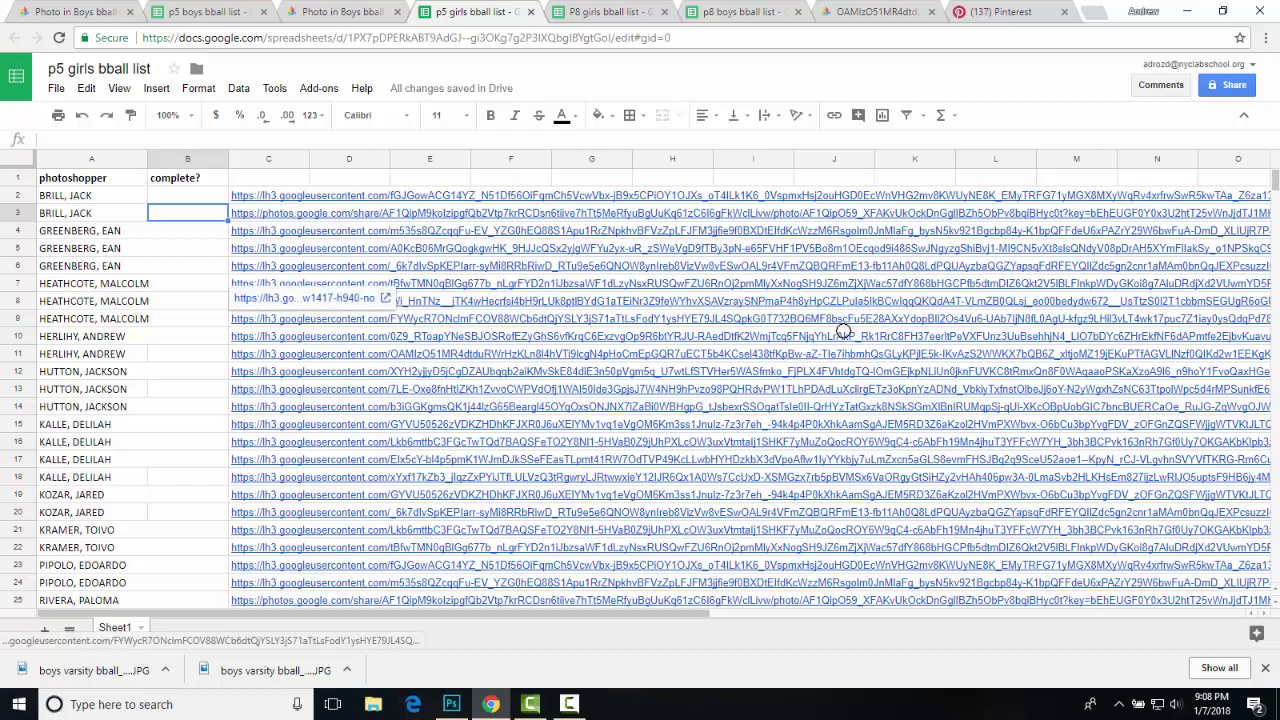
- Open the row 9 photo link in its own tab, then bring Photoshop back to the front
{"action": "left_click", "coordinate": [843, 331]}
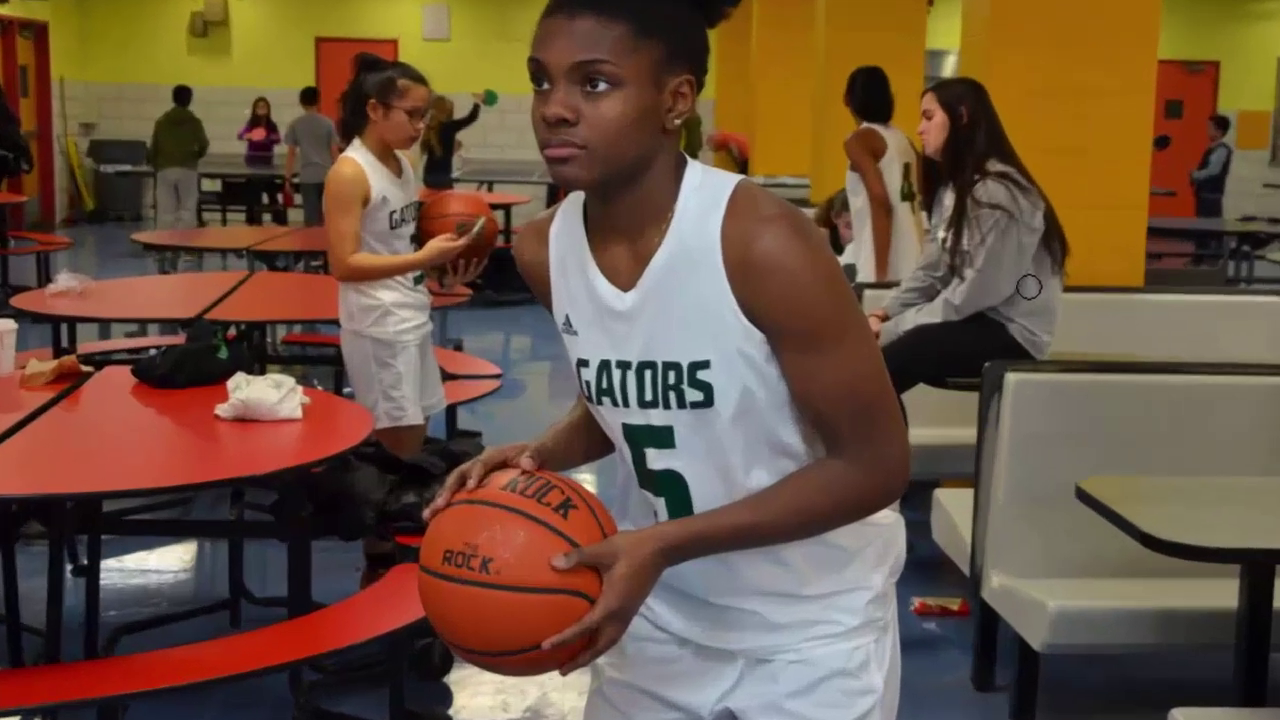
{"action": "right_click", "coordinate": [530, 317]}
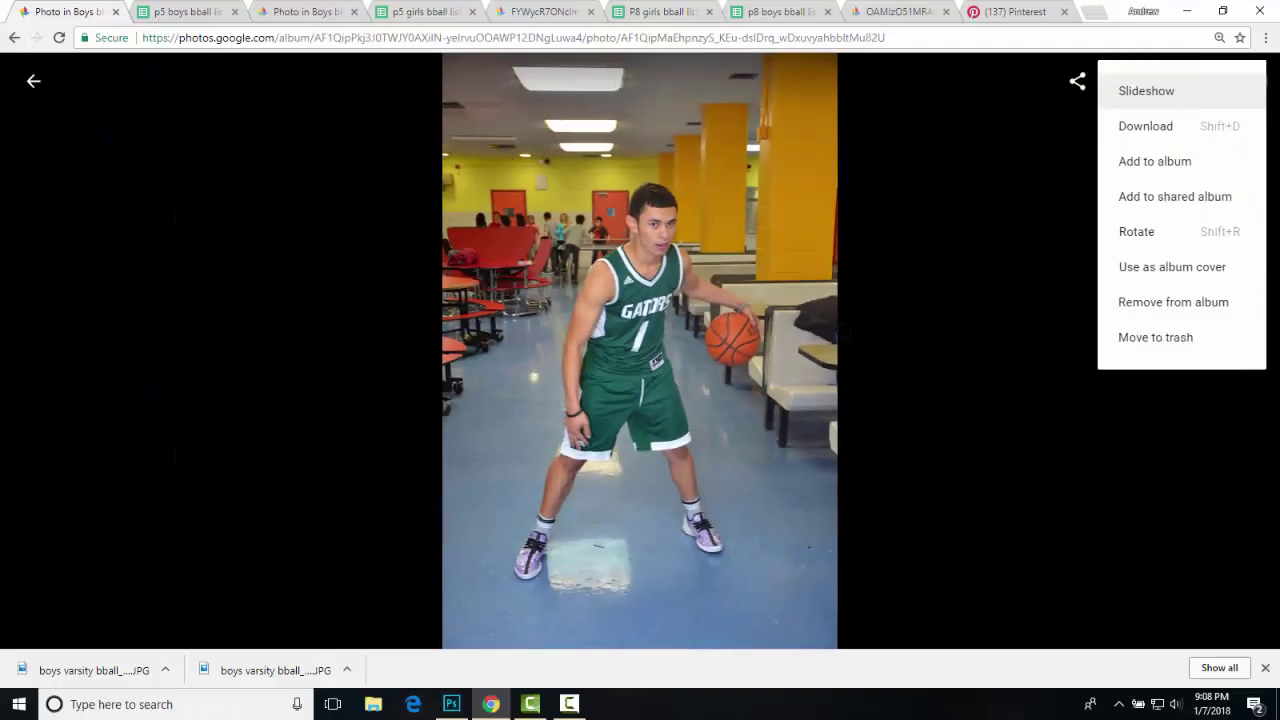
{"action": "key", "text": "Down"}
{"action": "key", "text": "Down"}
{"action": "key", "text": "Up"}
{"action": "key", "text": "Down"}
{"action": "key", "text": "Down"}
{"action": "key", "text": "Down"}
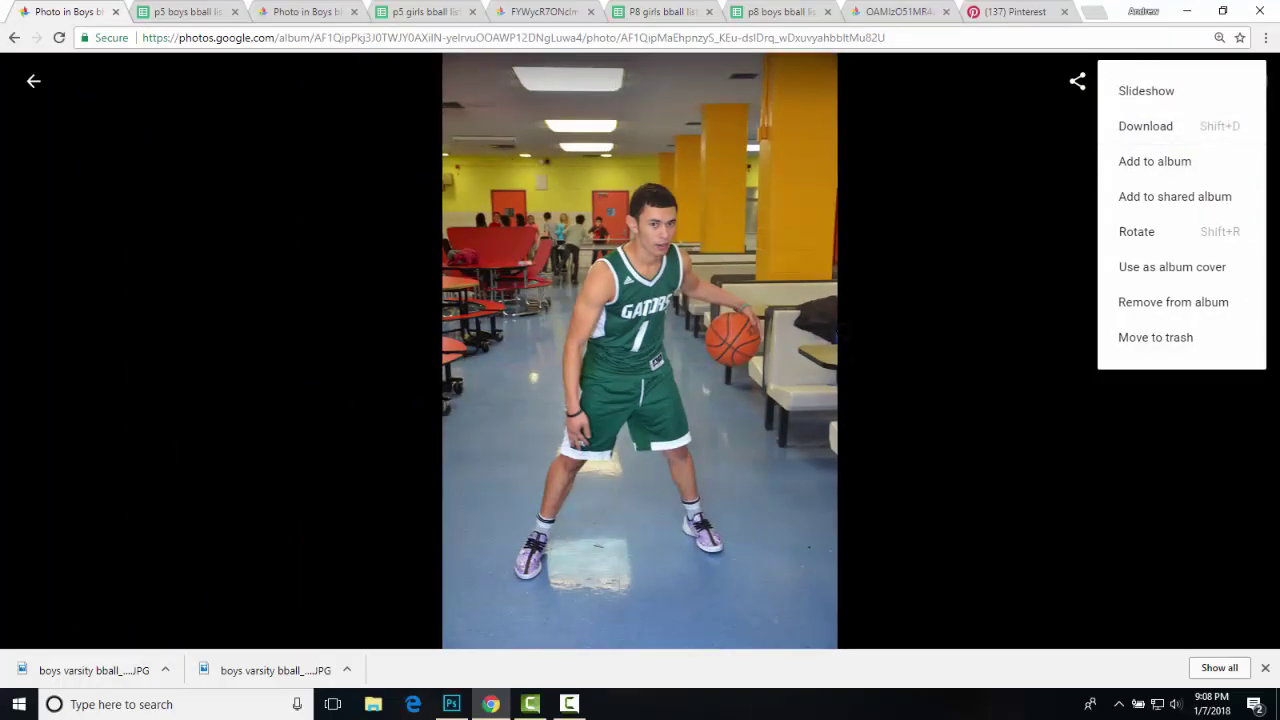
{"action": "key", "text": "alt+Tab"}
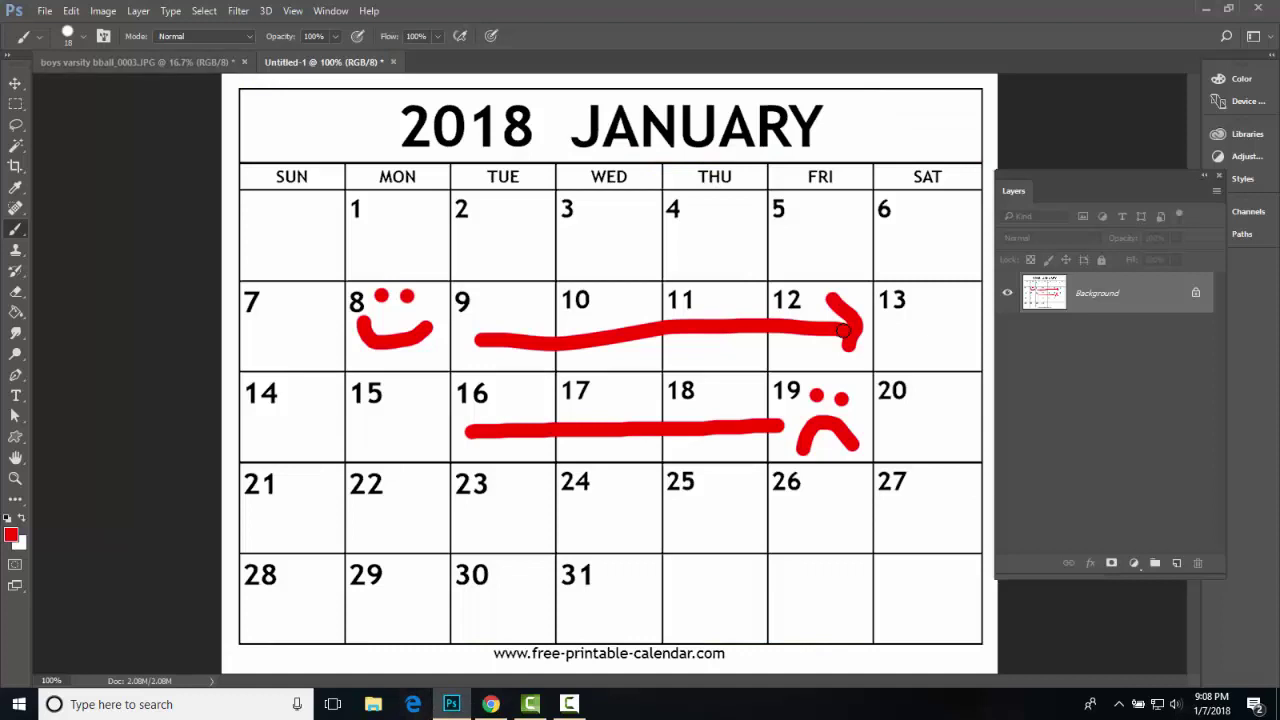
- Show the boys varsity bball_0003.JPG document, zoomed in to 50% around the player
{"action": "key", "text": "ctrl+Tab"}
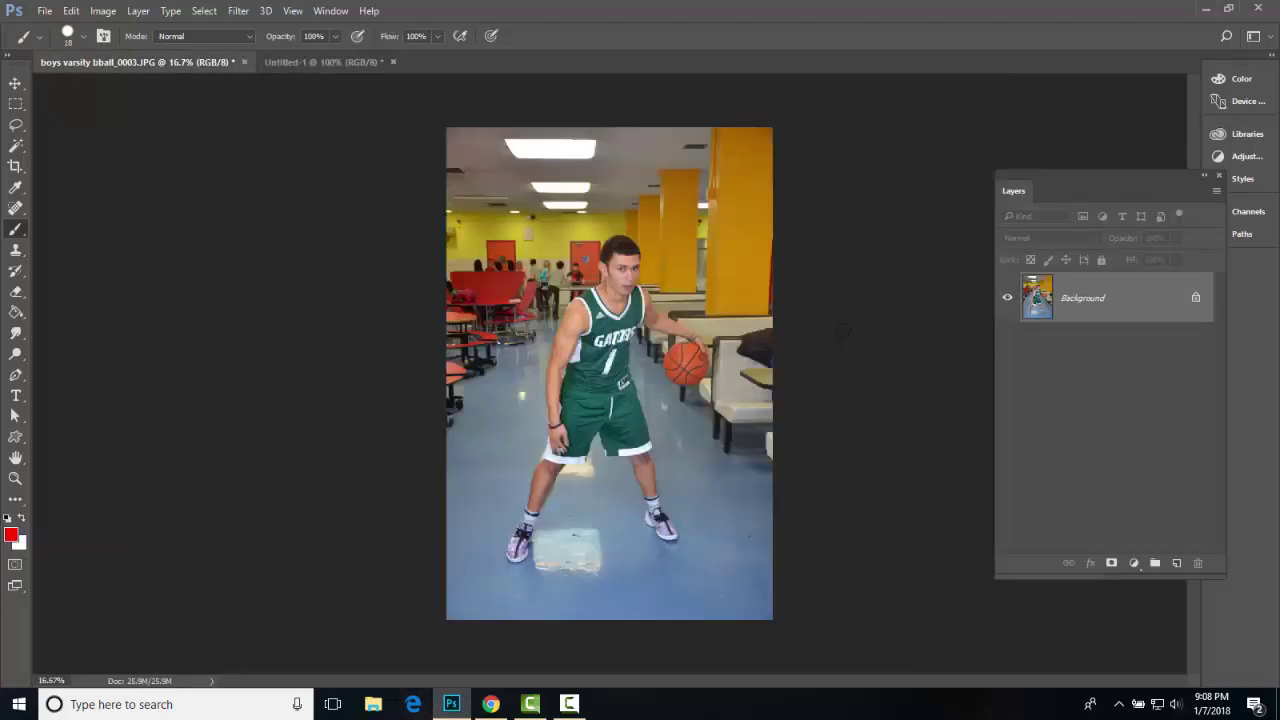
{"action": "key", "text": "ctrl+plus"}
{"action": "key", "text": "ctrl+plus"}
{"action": "key", "text": "ctrl+plus"}
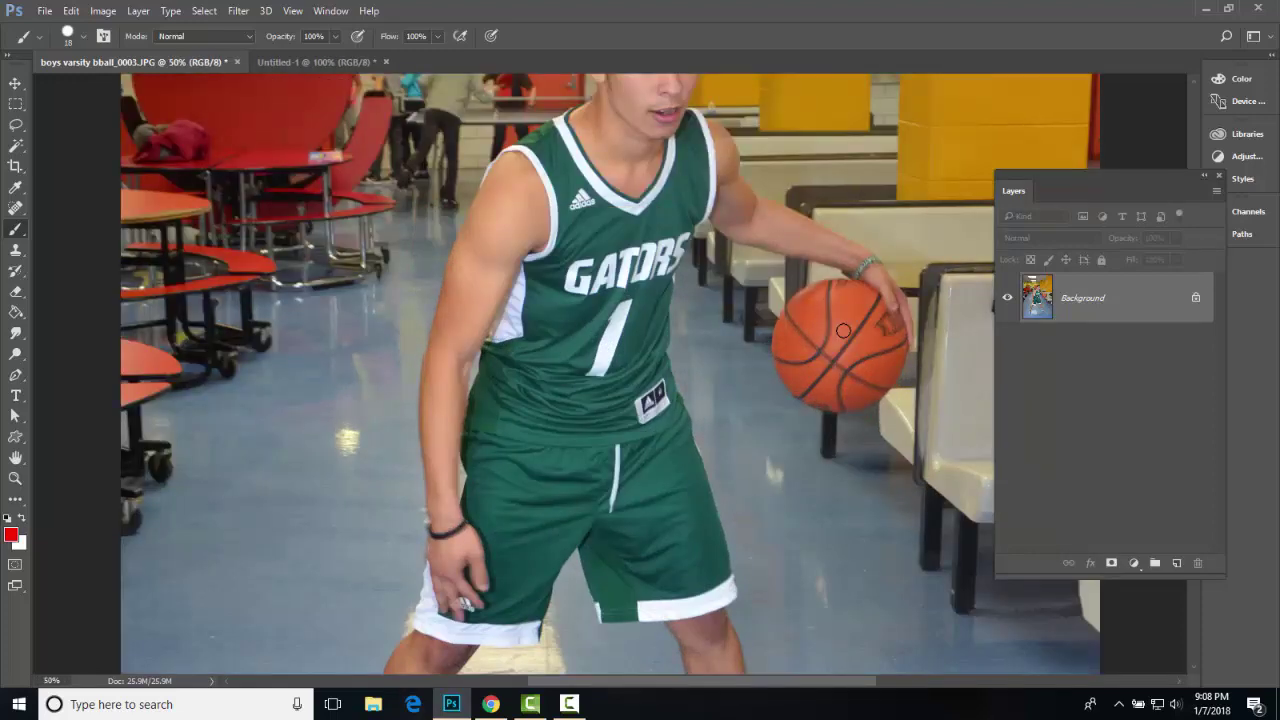
{"action": "scroll", "coordinate": [843, 330], "scroll_direction": "up", "scroll_amount": 3}
{"action": "scroll", "coordinate": [843, 330], "scroll_direction": "right", "scroll_amount": 5}
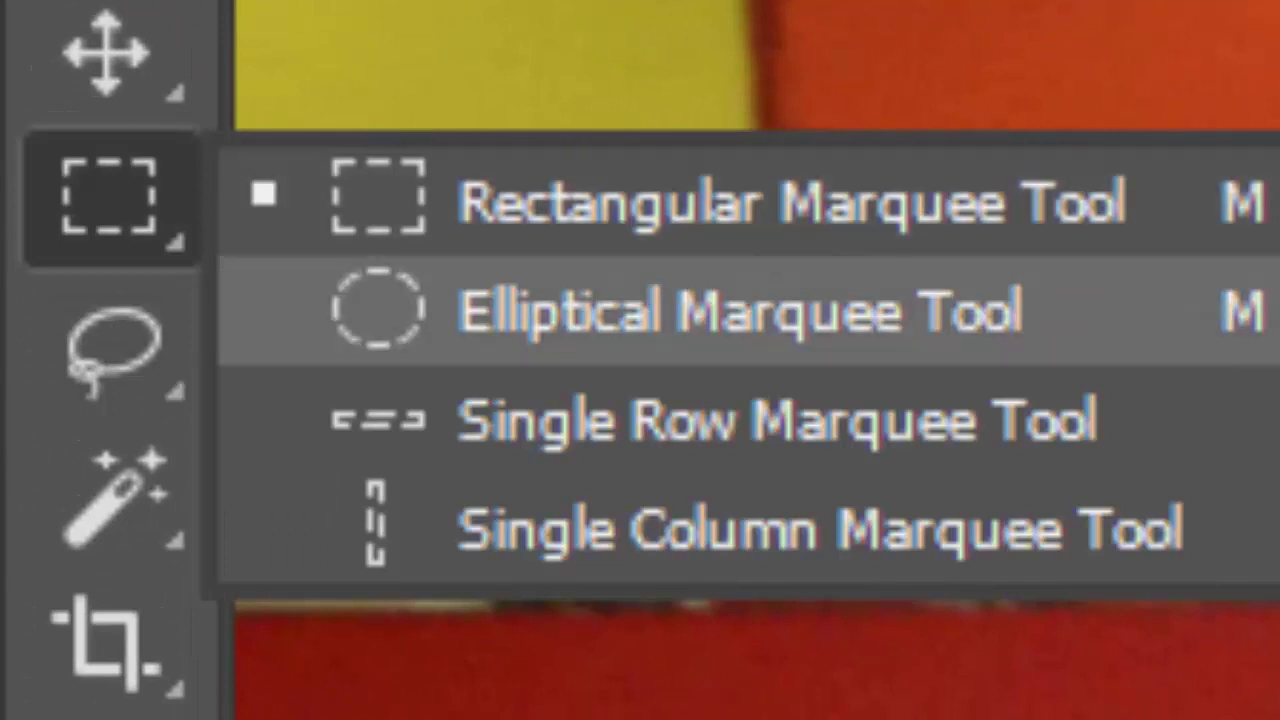
- Draw a circular Elliptical Marquee selection around the basketball in the player's hand
{"action": "left_click", "coordinate": [740, 311]}
{"action": "right_click", "coordinate": [112, 350]}
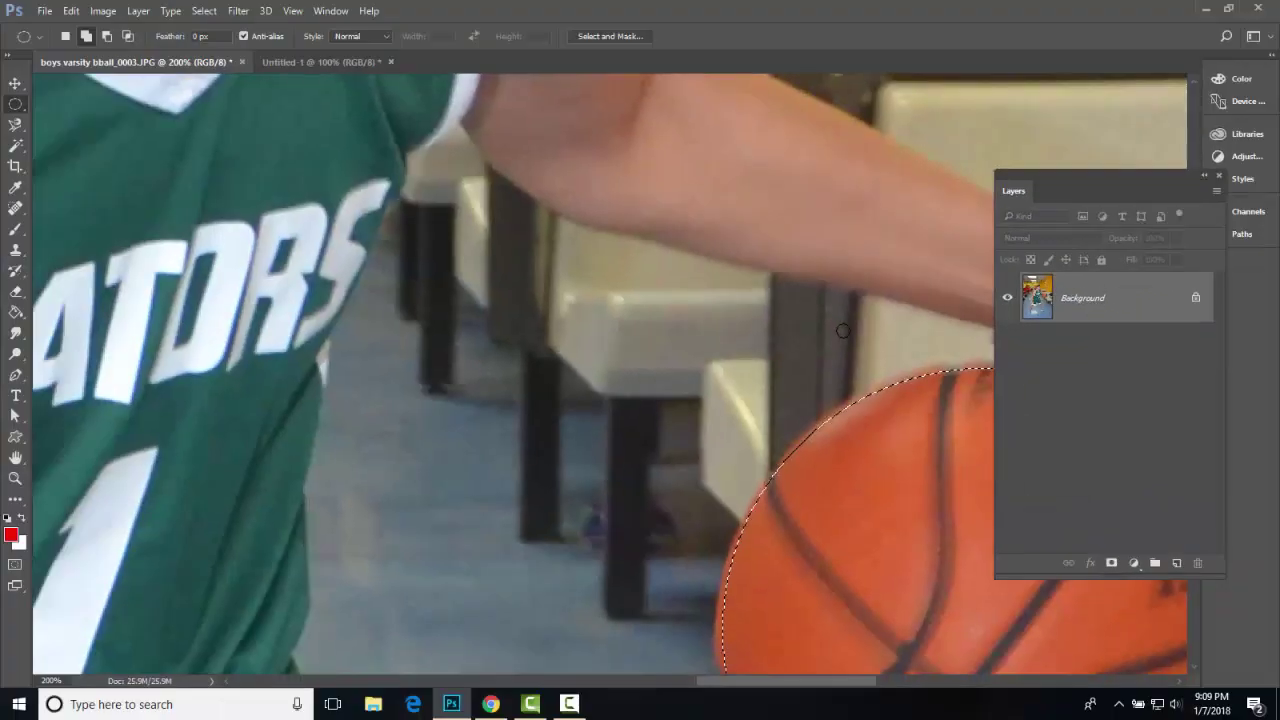
{"action": "scroll", "coordinate": [843, 330], "scroll_direction": "down", "scroll_amount": 3}
{"action": "scroll", "coordinate": [843, 330], "scroll_direction": "right", "scroll_amount": 3}
{"action": "scroll", "coordinate": [843, 330], "scroll_direction": "down", "scroll_amount": 3}
{"action": "scroll", "coordinate": [843, 330], "scroll_direction": "right", "scroll_amount": 3}
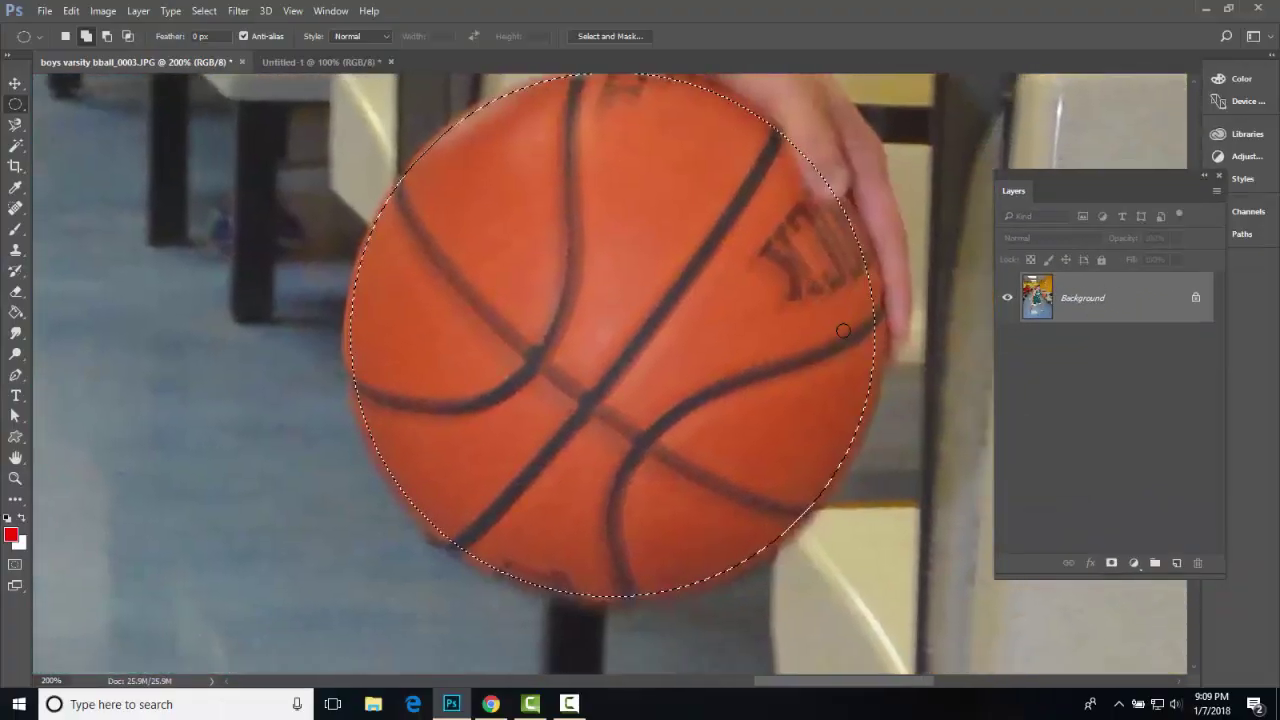
{"action": "scroll", "coordinate": [843, 330], "scroll_direction": "up", "scroll_amount": 5}
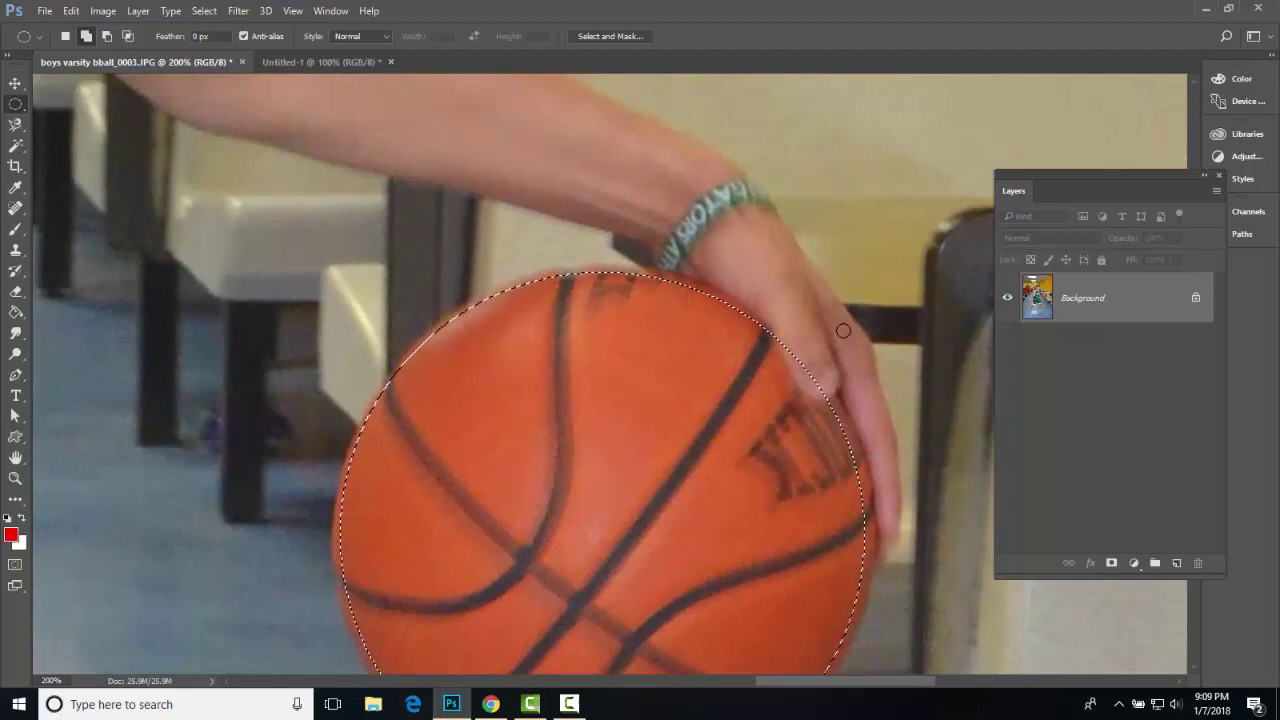
{"action": "scroll", "coordinate": [843, 330], "scroll_direction": "right", "scroll_amount": 3}
{"action": "scroll", "coordinate": [843, 330], "scroll_direction": "down", "scroll_amount": 3}
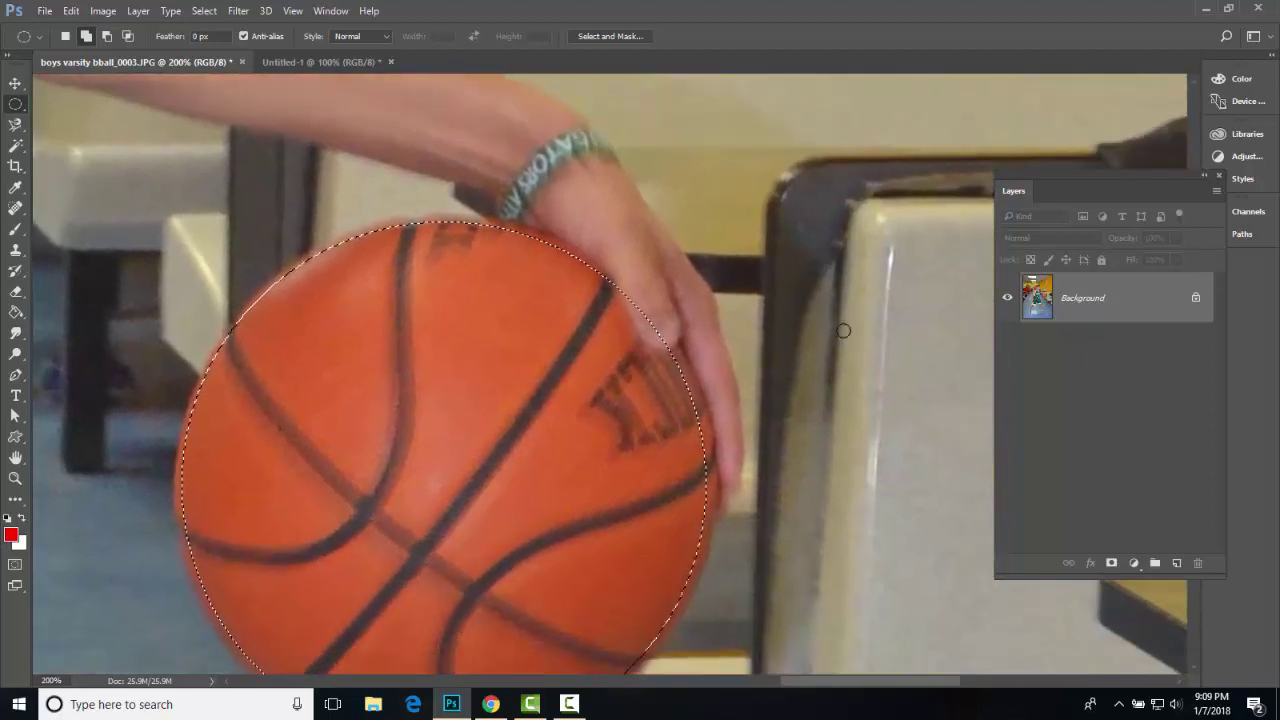
{"action": "key", "text": "l"}
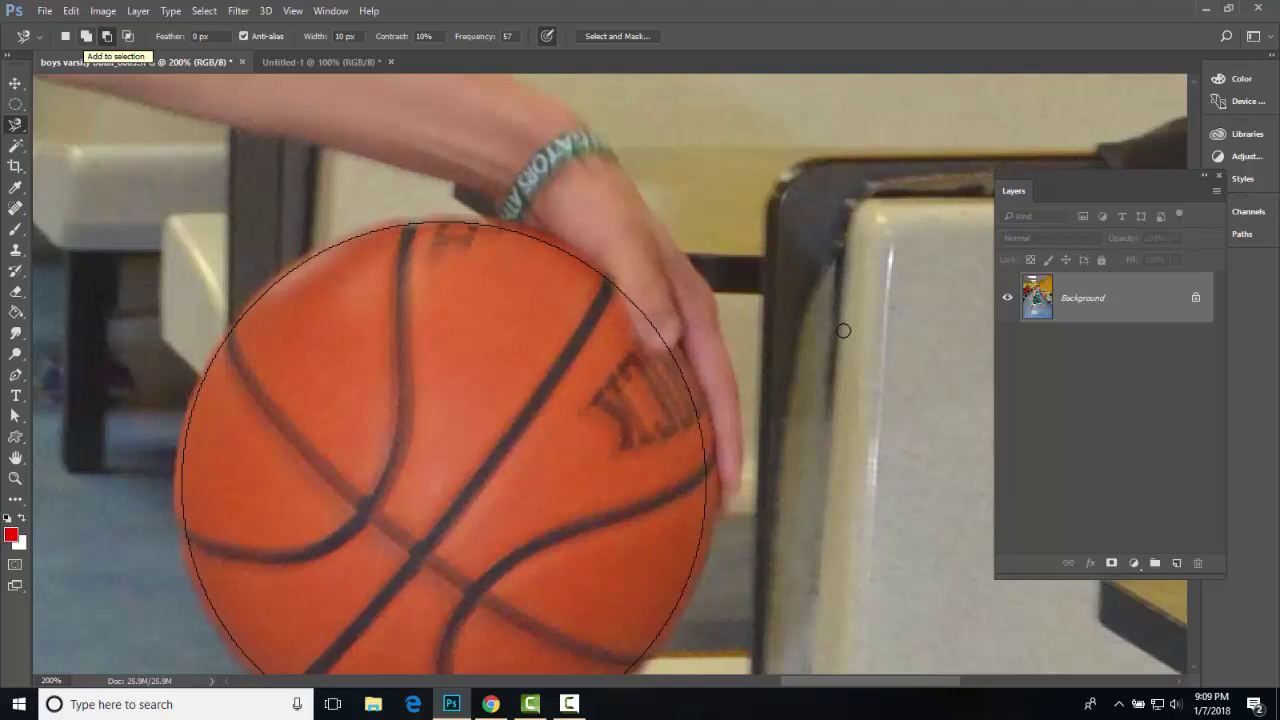
- Add the player to the ball selection by tracing from the wrist with the Magnetic Lasso
{"action": "left_click", "coordinate": [86, 36]}
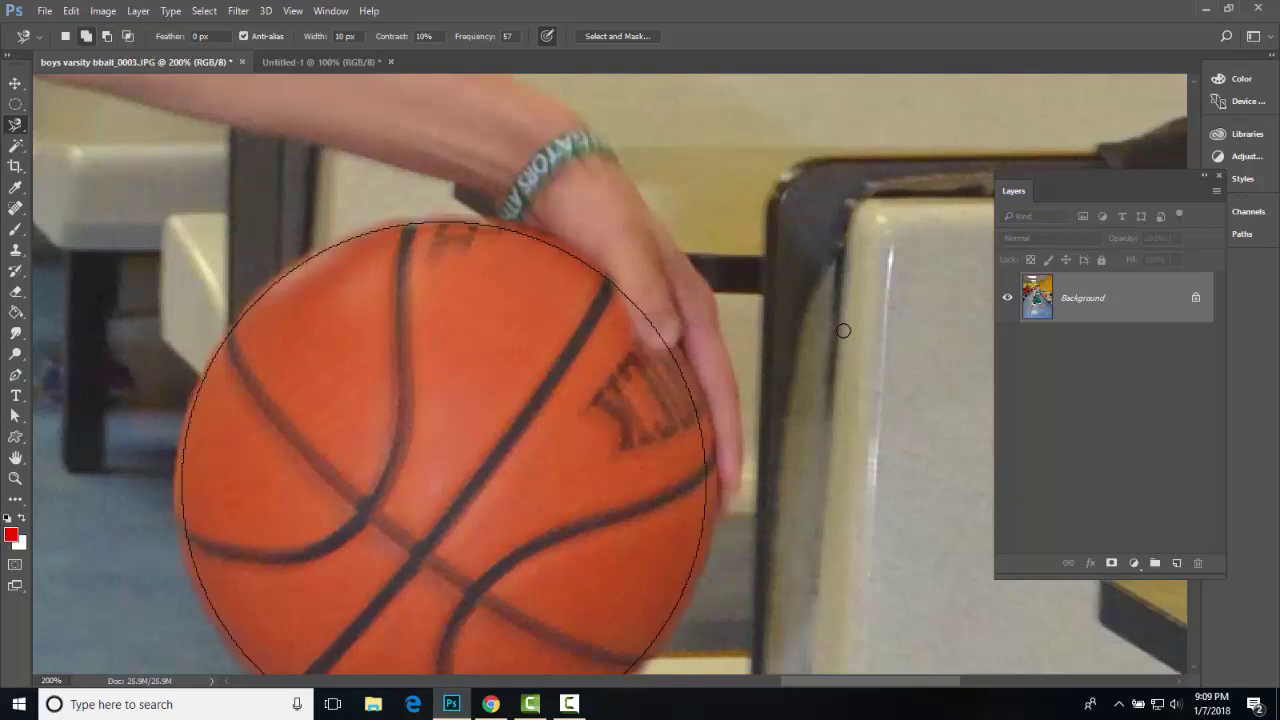
{"action": "left_click", "coordinate": [636, 187]}
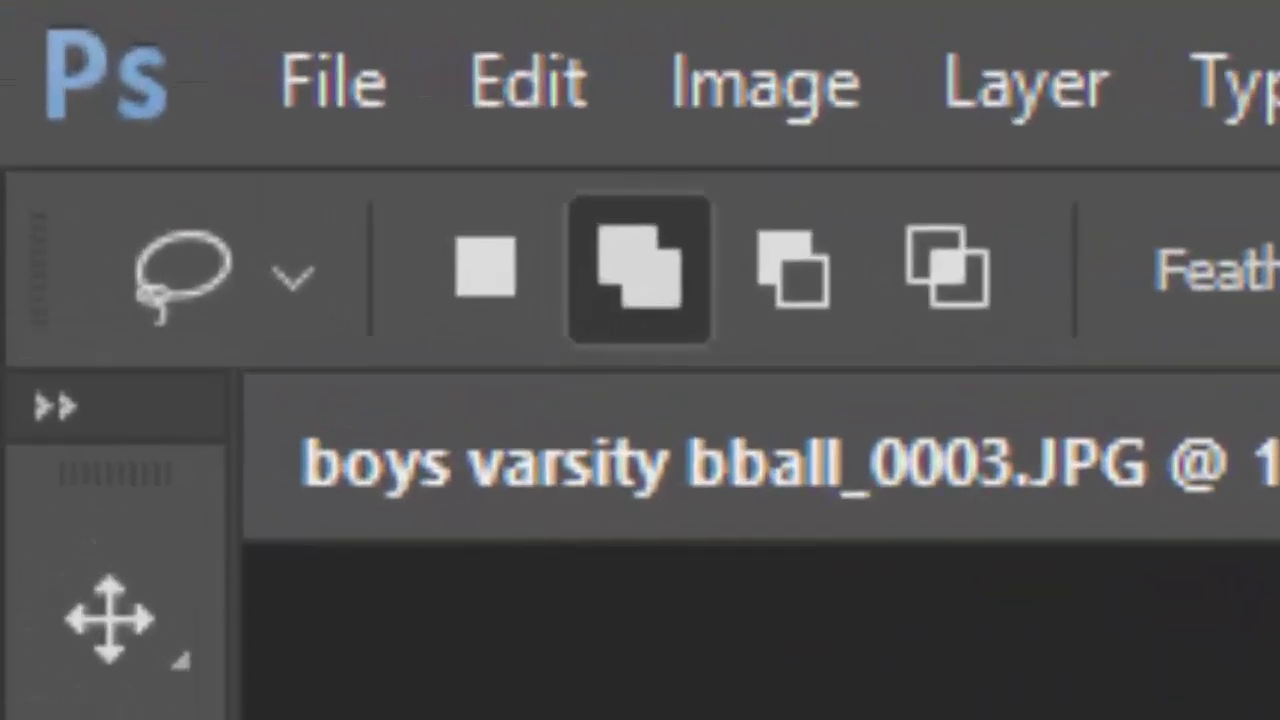
{"action": "key", "text": "alt+f"}
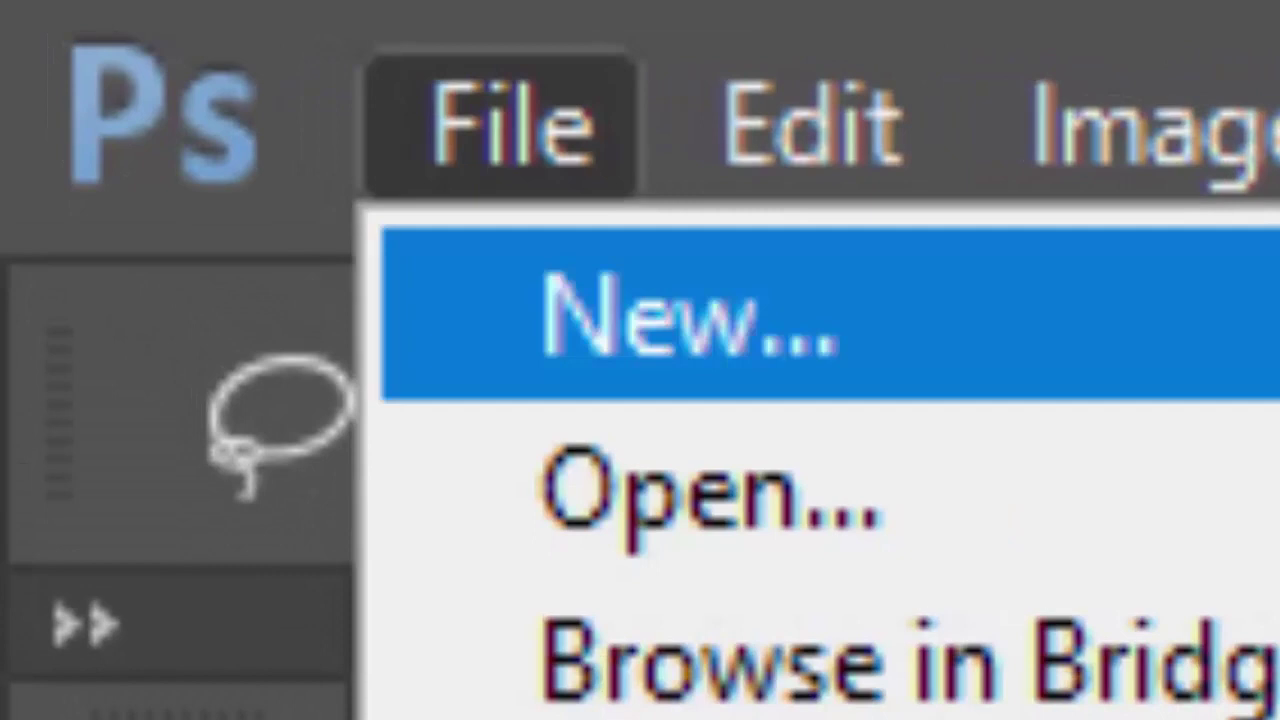
{"action": "key", "text": "Escape"}
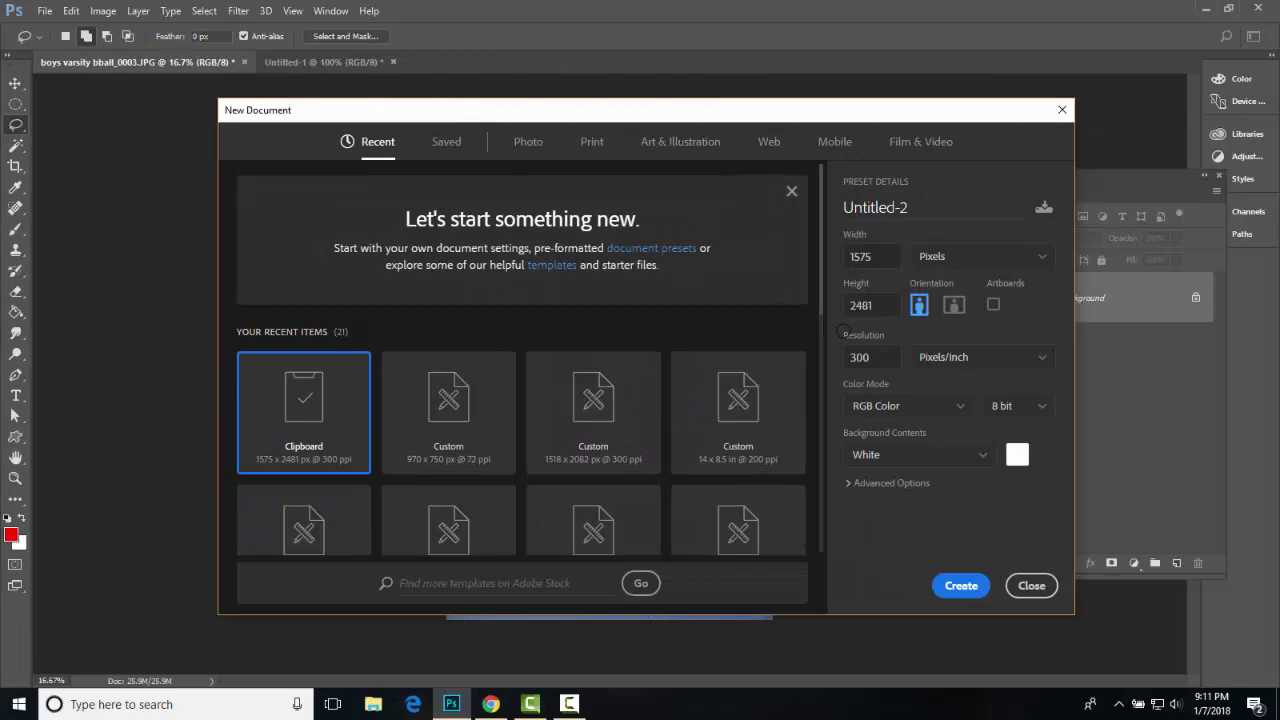
- Paste the cutout into a new 1575×2481 px clipboard document and delete its Background layer
{"action": "key", "text": "Return"}
{"action": "key", "text": "ctrl+v"}
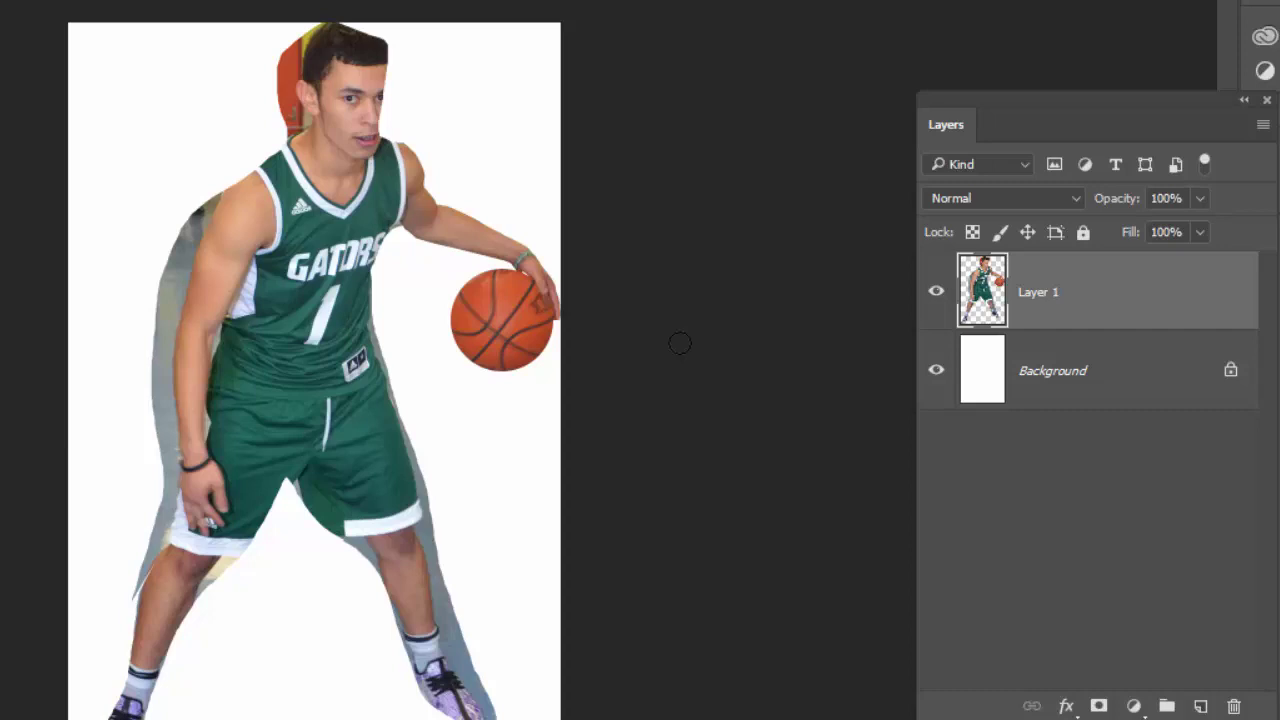
{"action": "left_click_drag", "start_coordinate": [1090, 370], "coordinate": [1234, 706]}
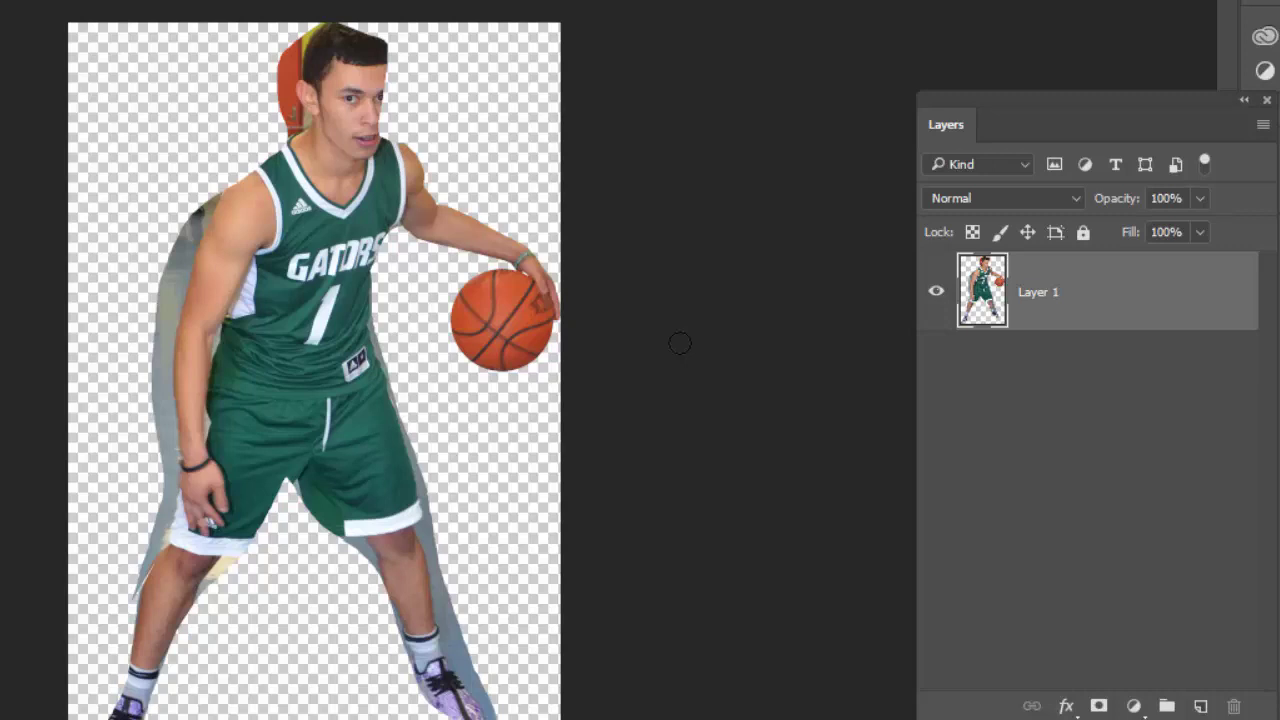
- Apply an S-shaped Curves adjustment to Layer 1, lifting highlights and deepening shadows
{"action": "key", "text": "alt+i"}
{"action": "key", "text": "j"}
{"action": "key", "text": "u"}
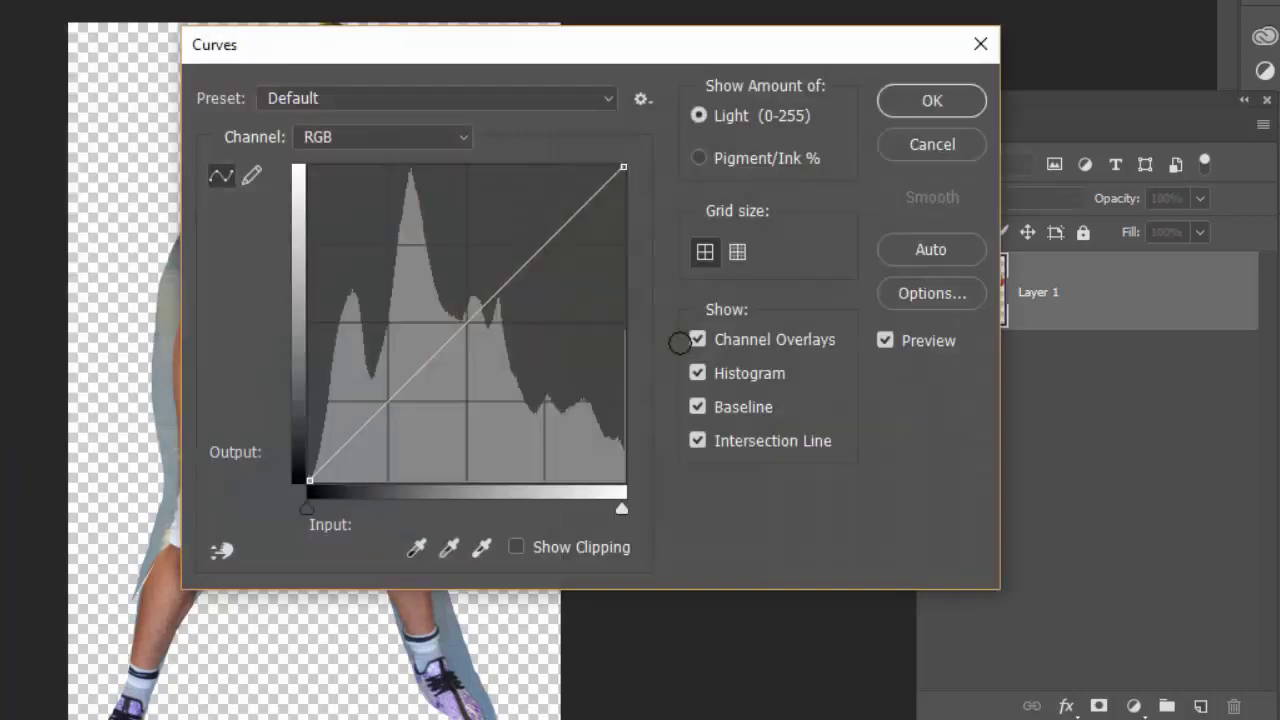
{"action": "left_click_drag", "start_coordinate": [604, 56], "coordinate": [930, 32]}
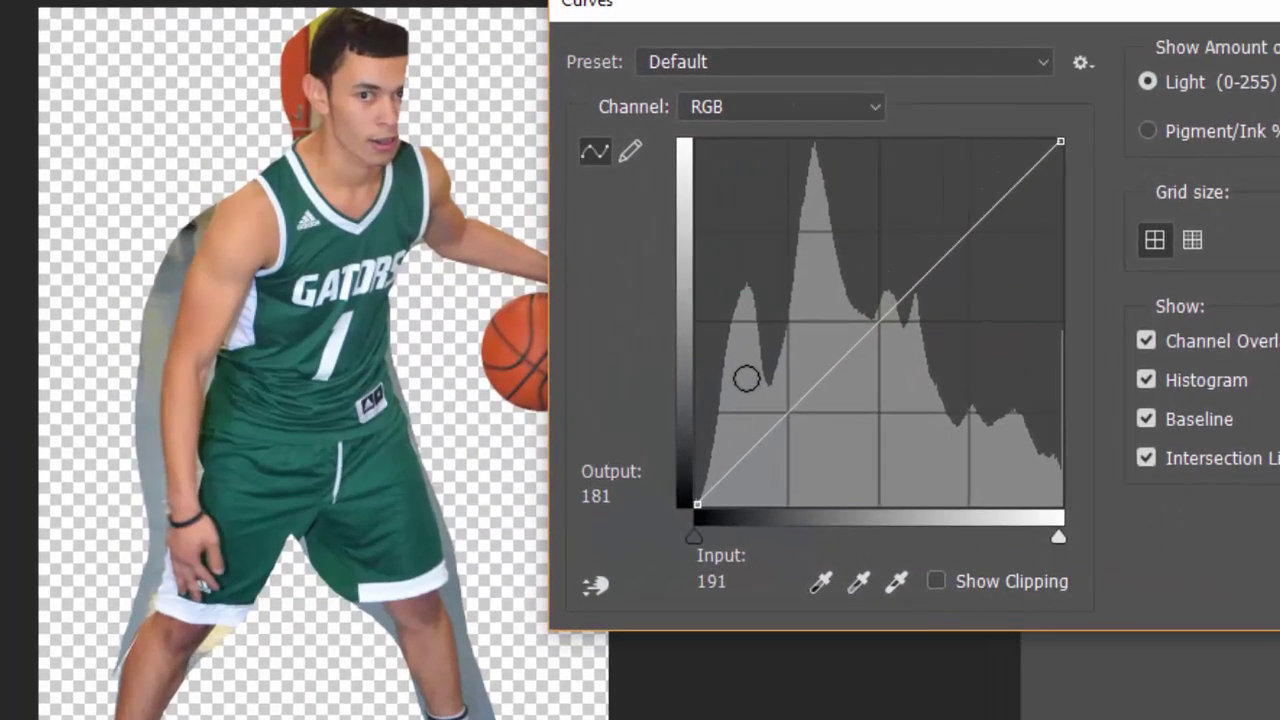
{"action": "left_click_drag", "start_coordinate": [870, 218], "coordinate": [865, 197]}
{"action": "mouse_move", "coordinate": [1067, 223]}
{"action": "left_mouse_down"}
{"action": "mouse_move", "coordinate": [1052, 174]}
{"action": "mouse_move", "coordinate": [1068, 236]}
{"action": "left_mouse_up"}
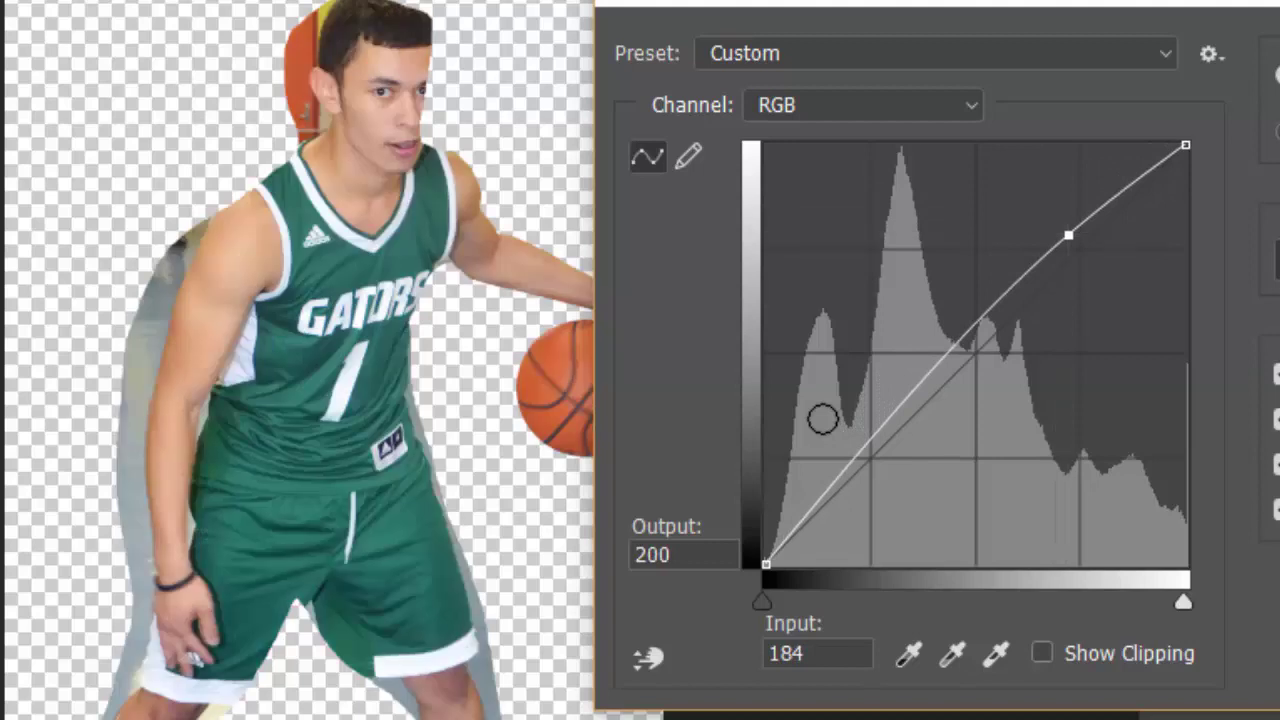
{"action": "left_click_drag", "start_coordinate": [880, 440], "coordinate": [880, 453]}
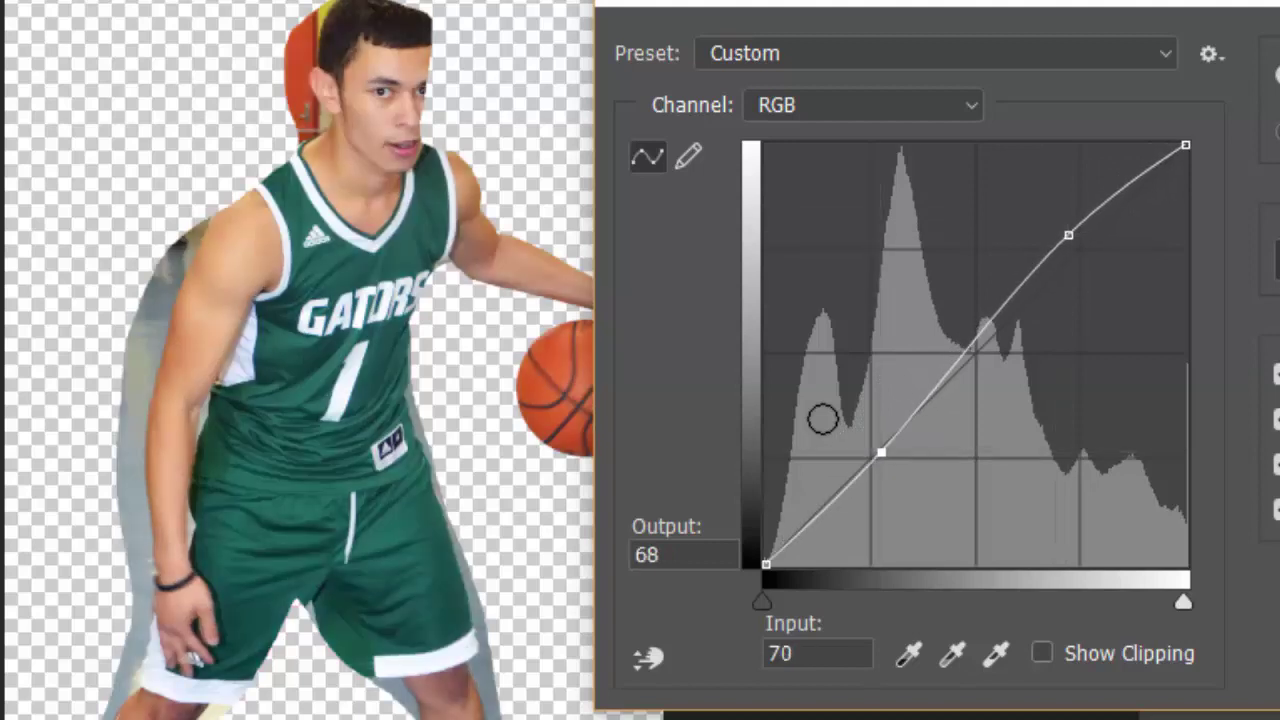
{"action": "key", "text": "Return"}
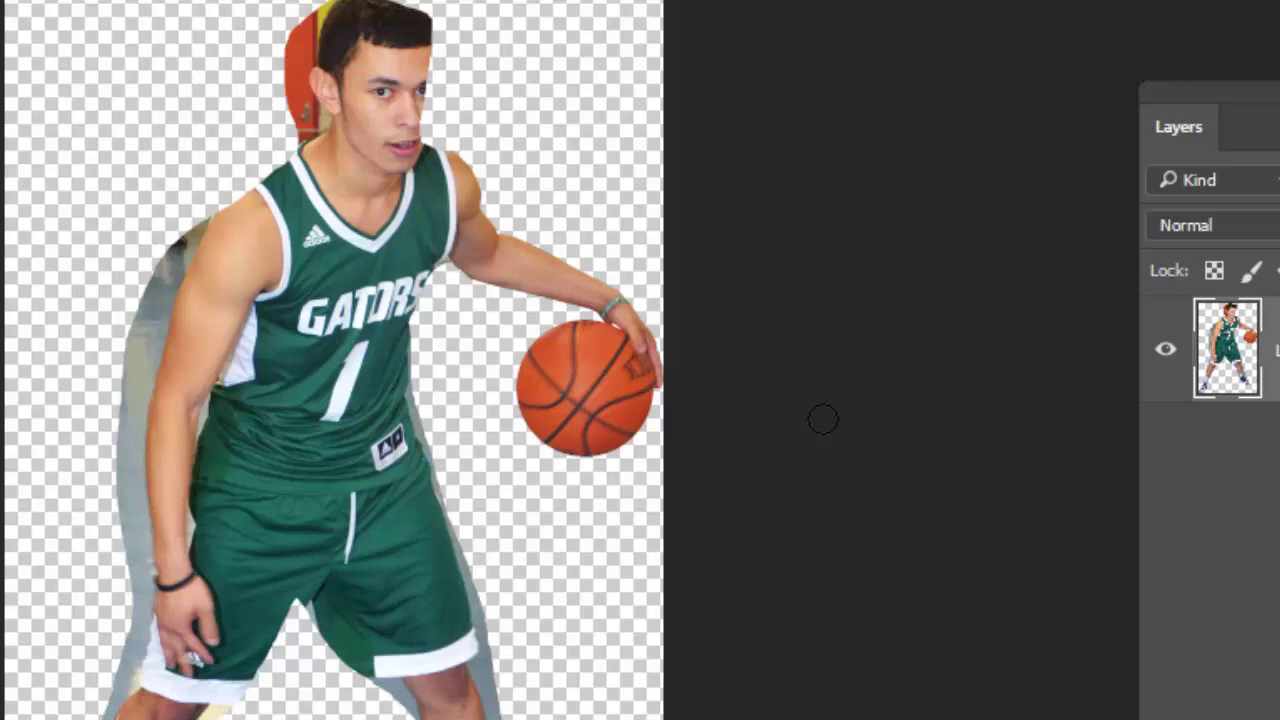
- Save the cutout as PNG, named with the player's surname plus 'bball cut out'
{"action": "key", "text": "ctrl+s"}
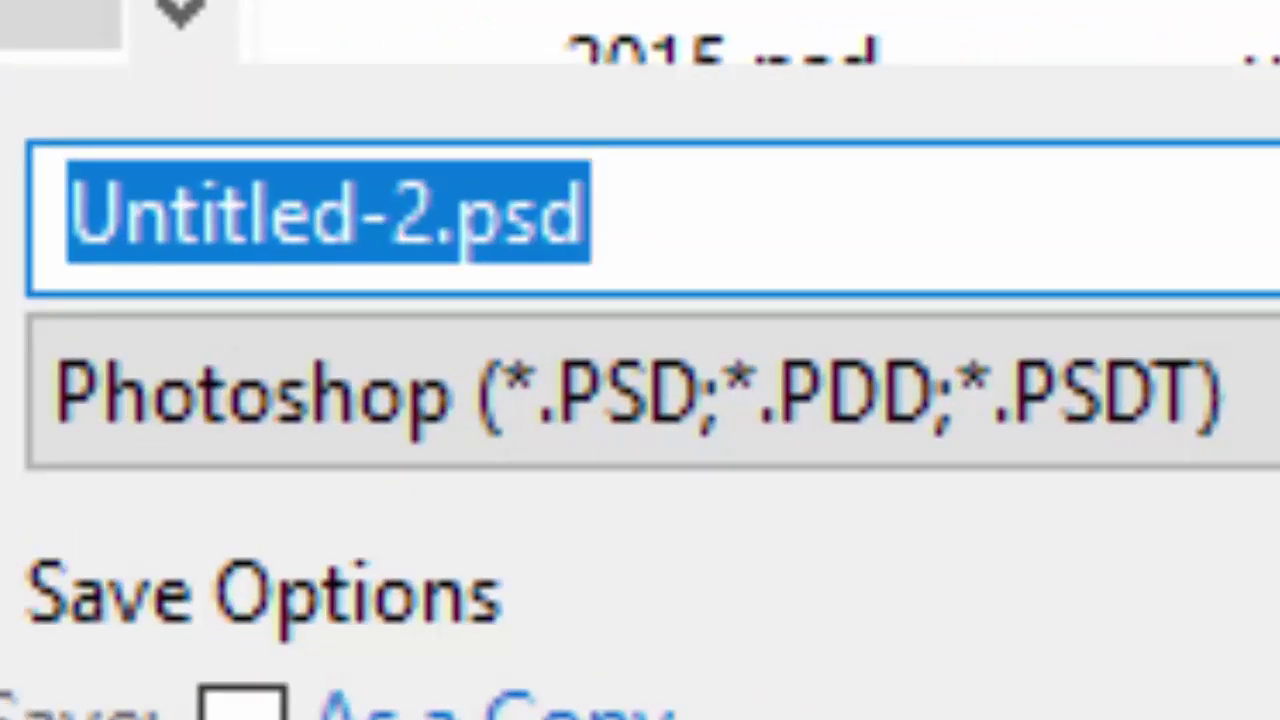
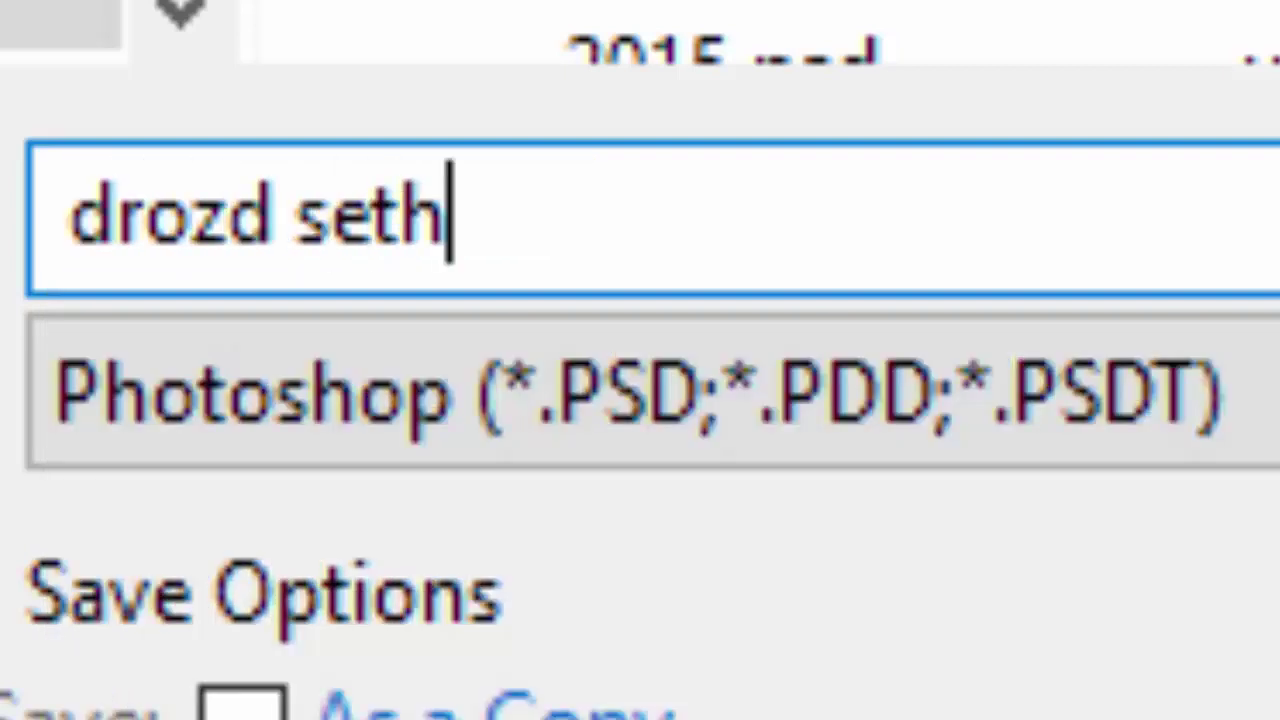
{"action": "type", "text": " cut out"}
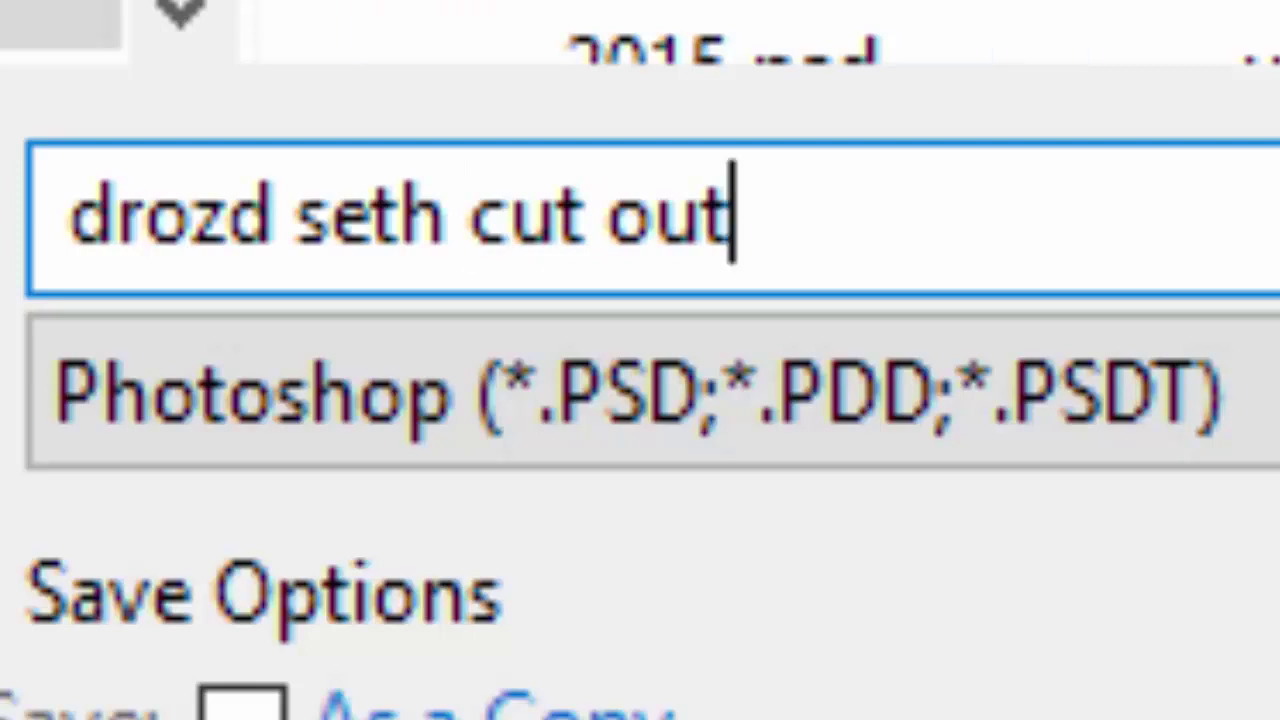
{"action": "double_click", "coordinate": [332, 215]}
{"action": "type", "text": "bball"}
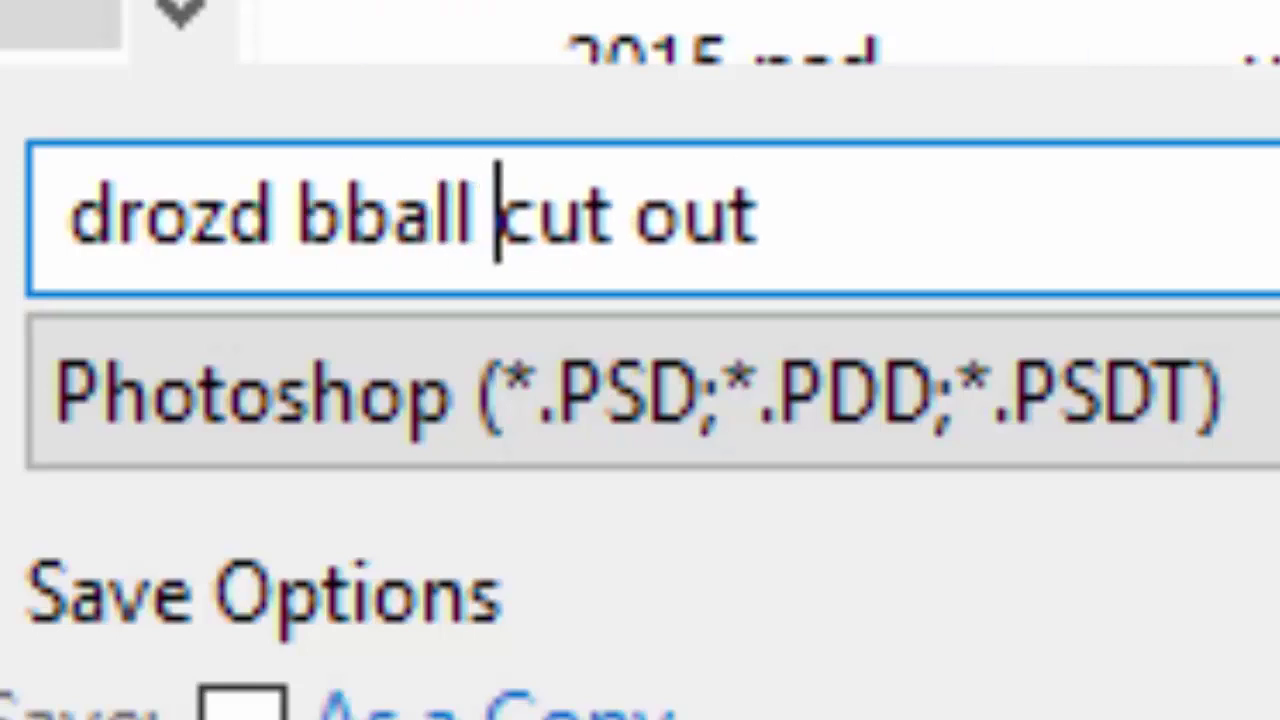
{"action": "key", "text": "Tab"}
{"action": "key", "text": "alt+Down"}
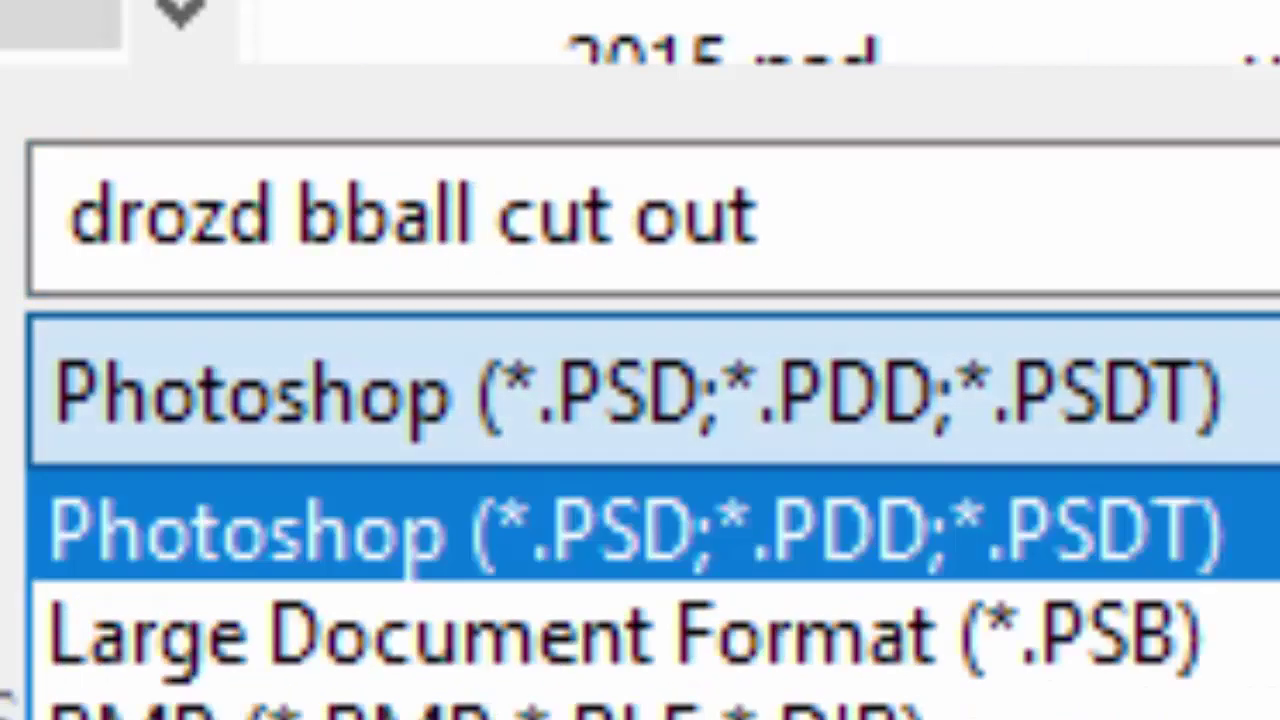
{"action": "key", "text": "Return"}
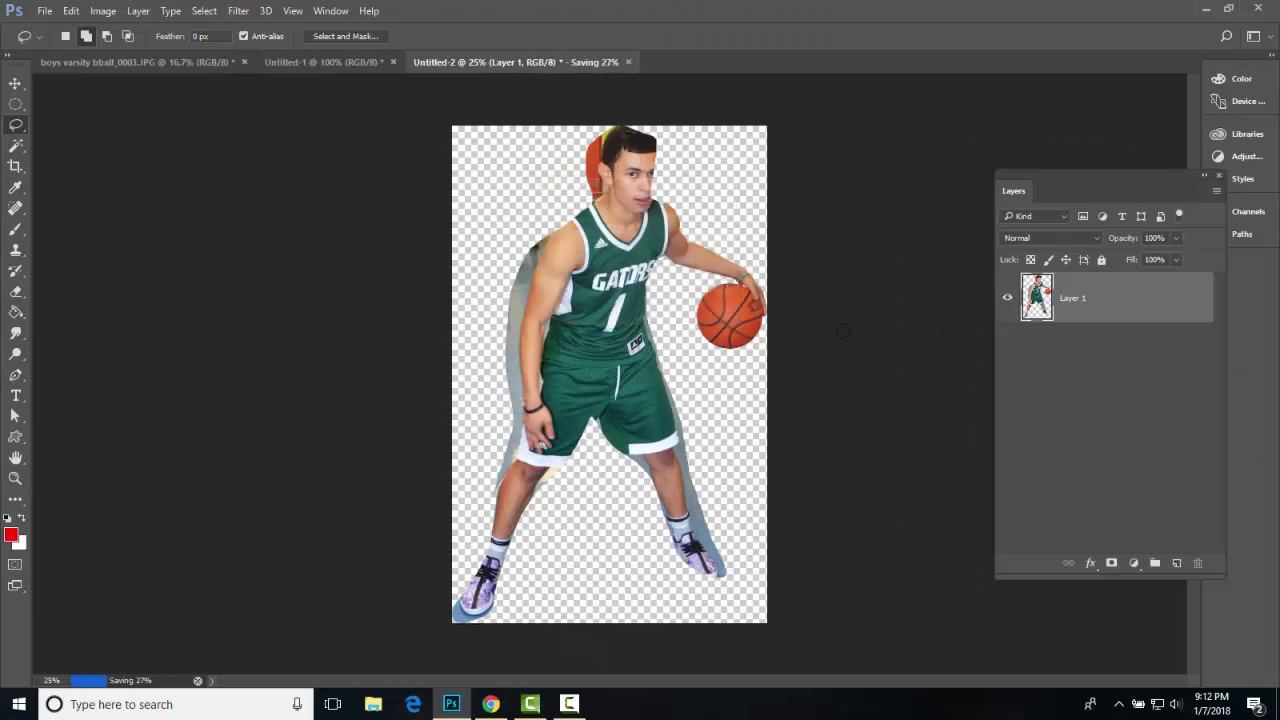
- Confirm the PNG options to finish saving, then switch to the p5 girls bball list sheet
{"action": "left_click", "coordinate": [490, 704]}
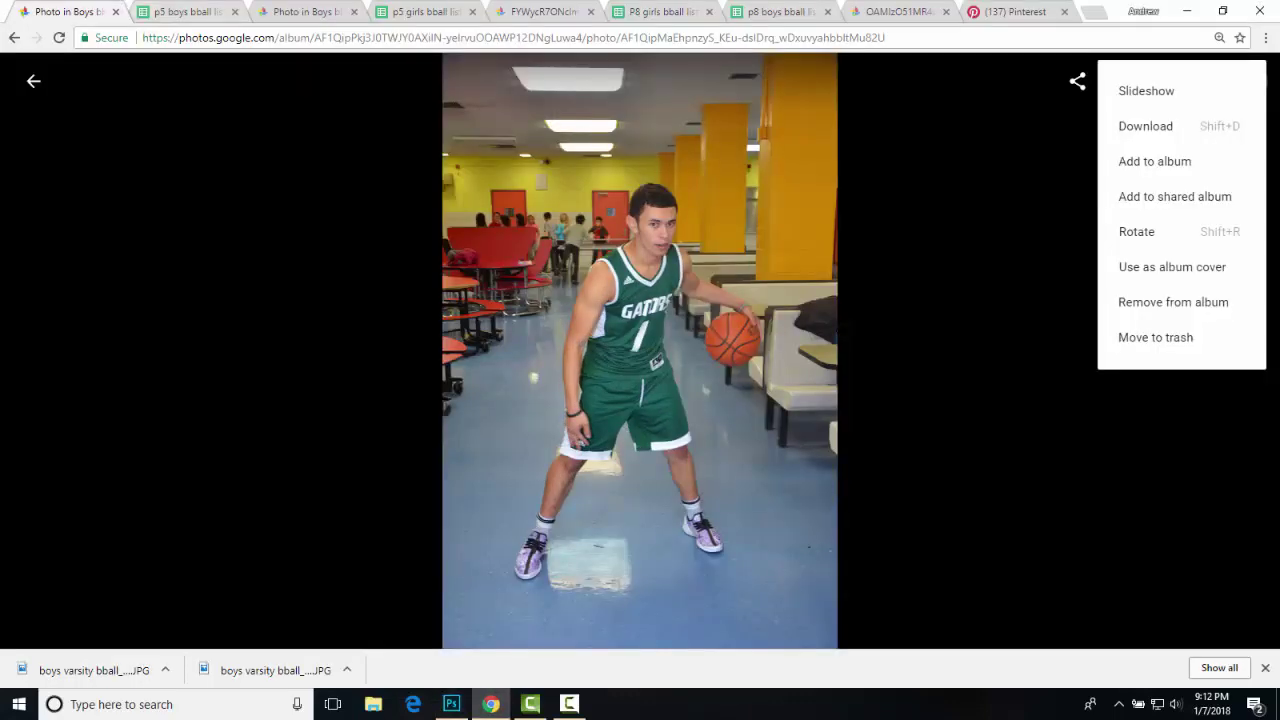
{"action": "left_click", "coordinate": [190, 12]}
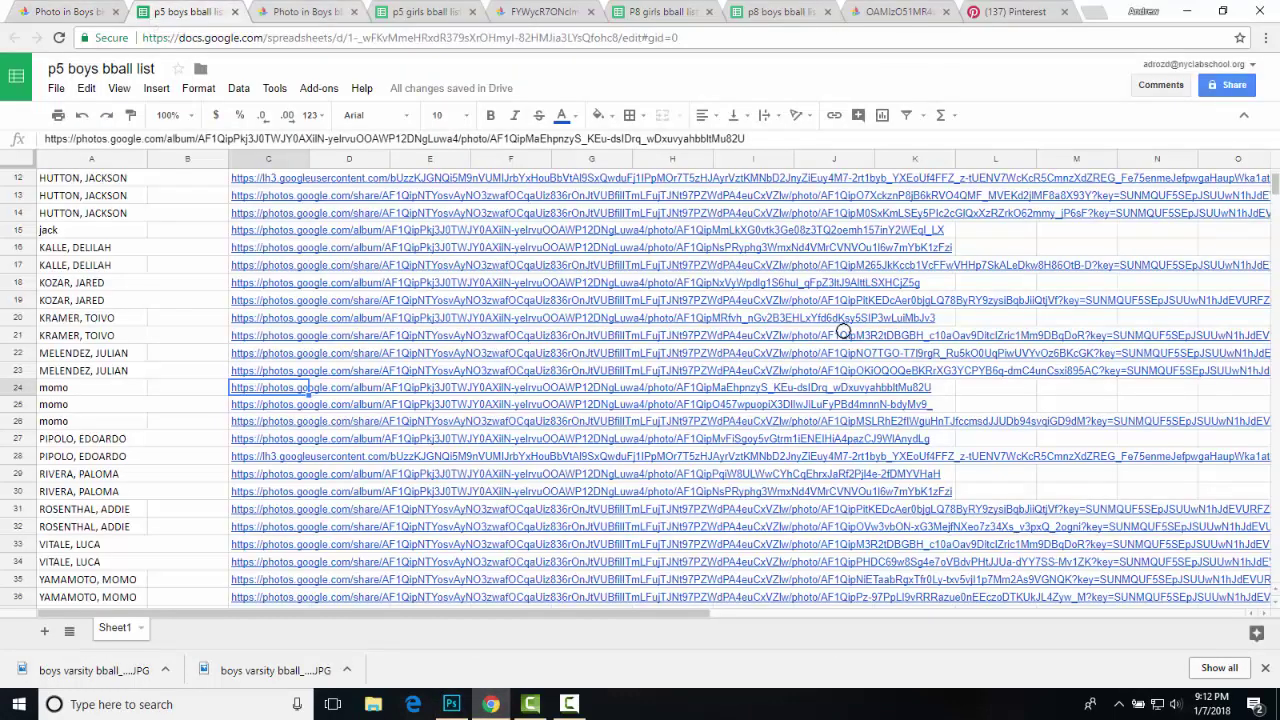
{"action": "key", "text": "ctrl+Tab"}
{"action": "key", "text": "ctrl+Tab"}
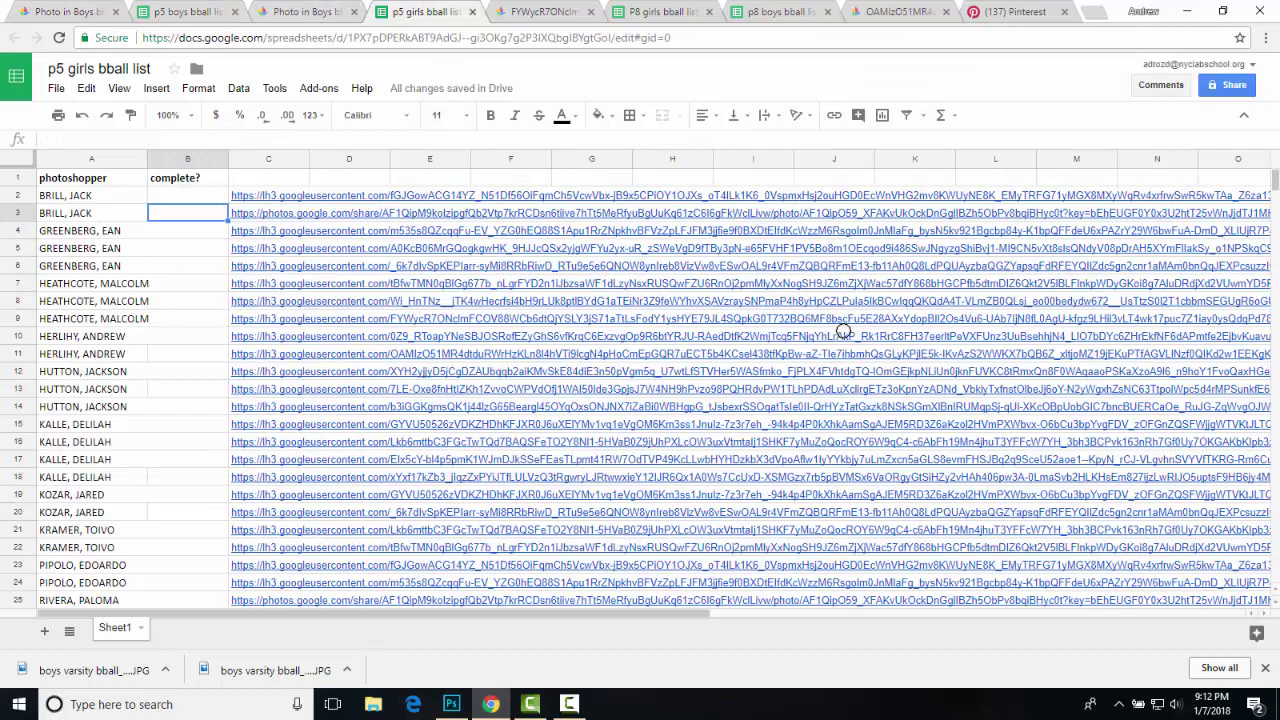
{"action": "key", "text": "ctrl+shift+Tab"}
{"action": "key", "text": "ctrl+shift+Tab"}
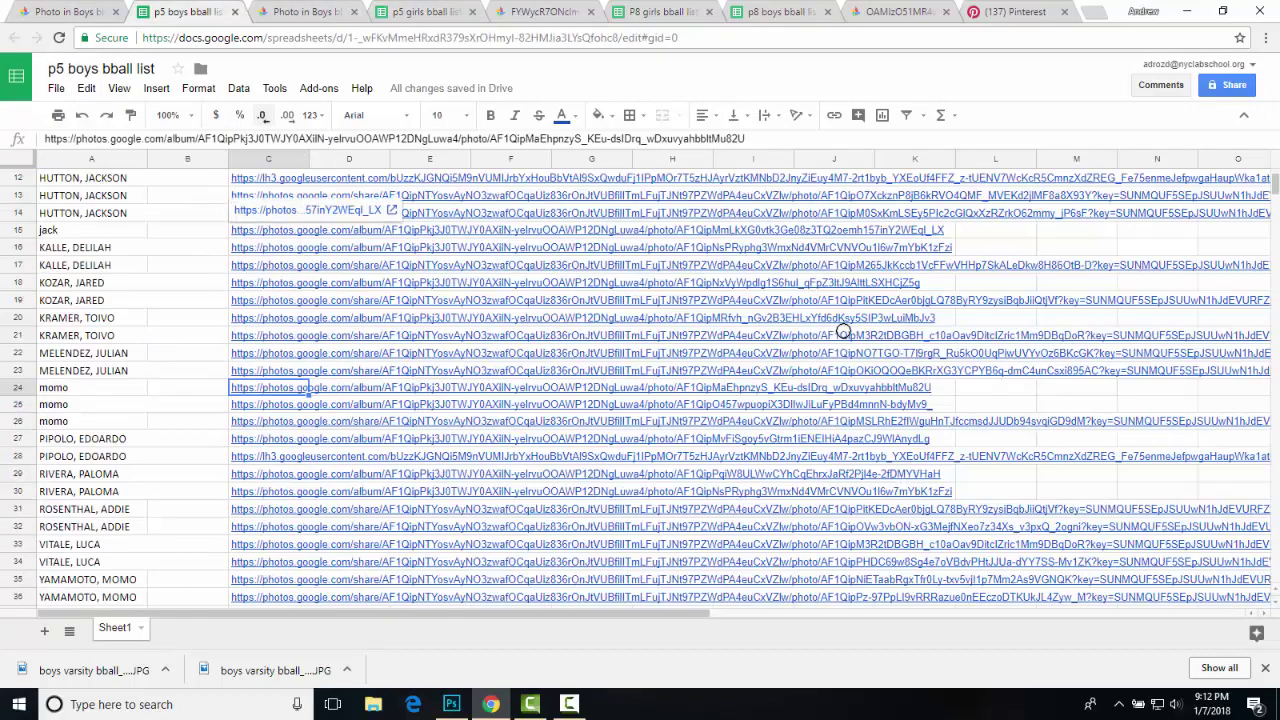
{"action": "key", "text": "ctrl+Tab"}
{"action": "key", "text": "ctrl+Tab"}
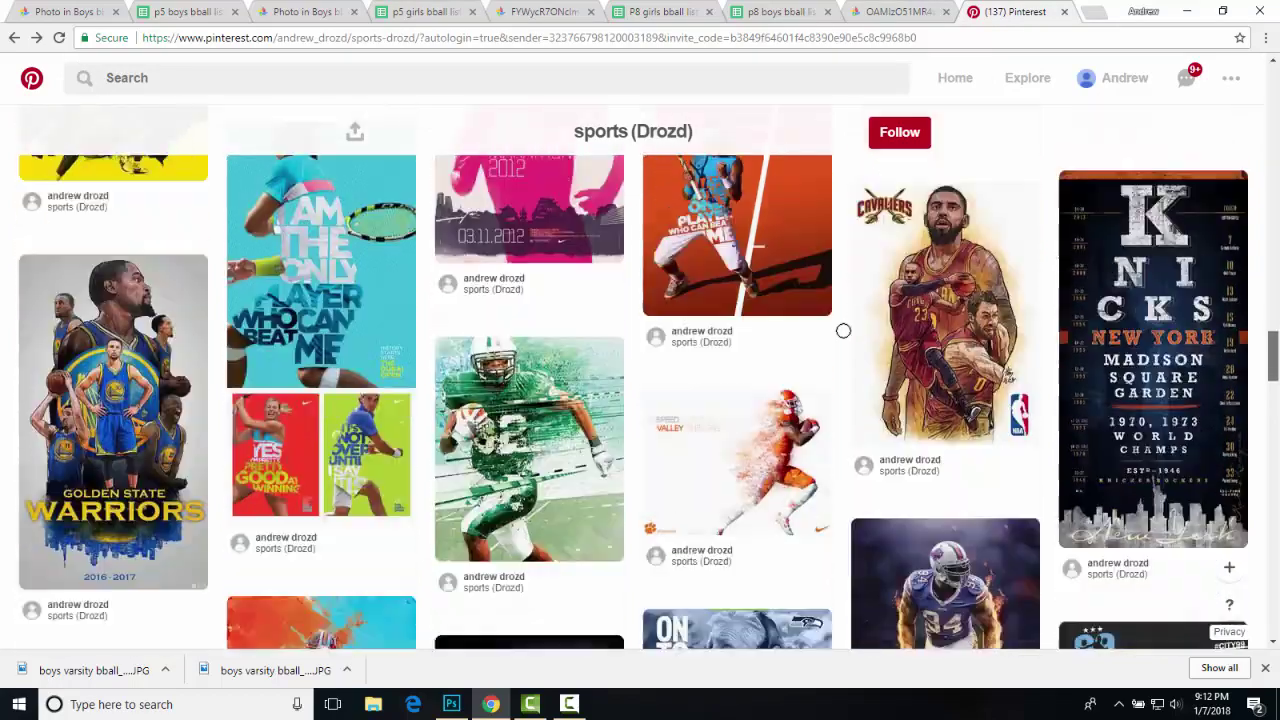
{"action": "scroll", "coordinate": [843, 330], "scroll_direction": "down", "scroll_amount": 3}
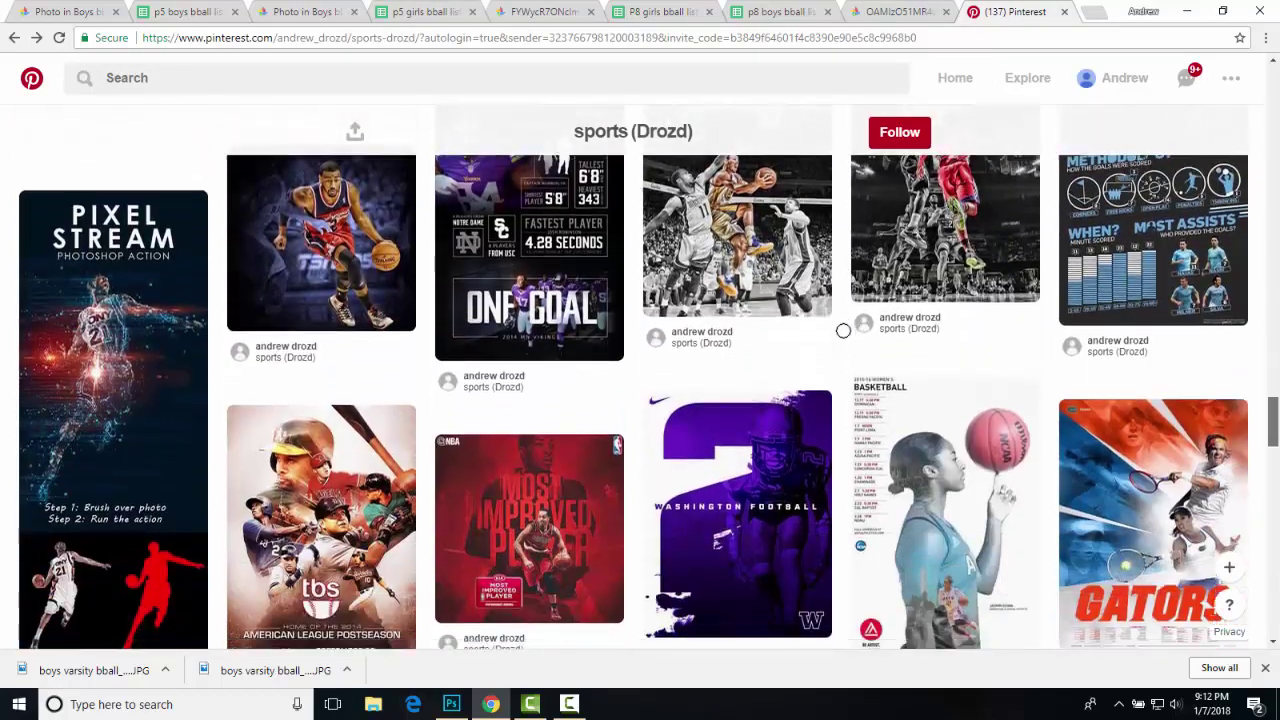
{"action": "scroll", "coordinate": [843, 330], "scroll_direction": "down", "scroll_amount": 6}
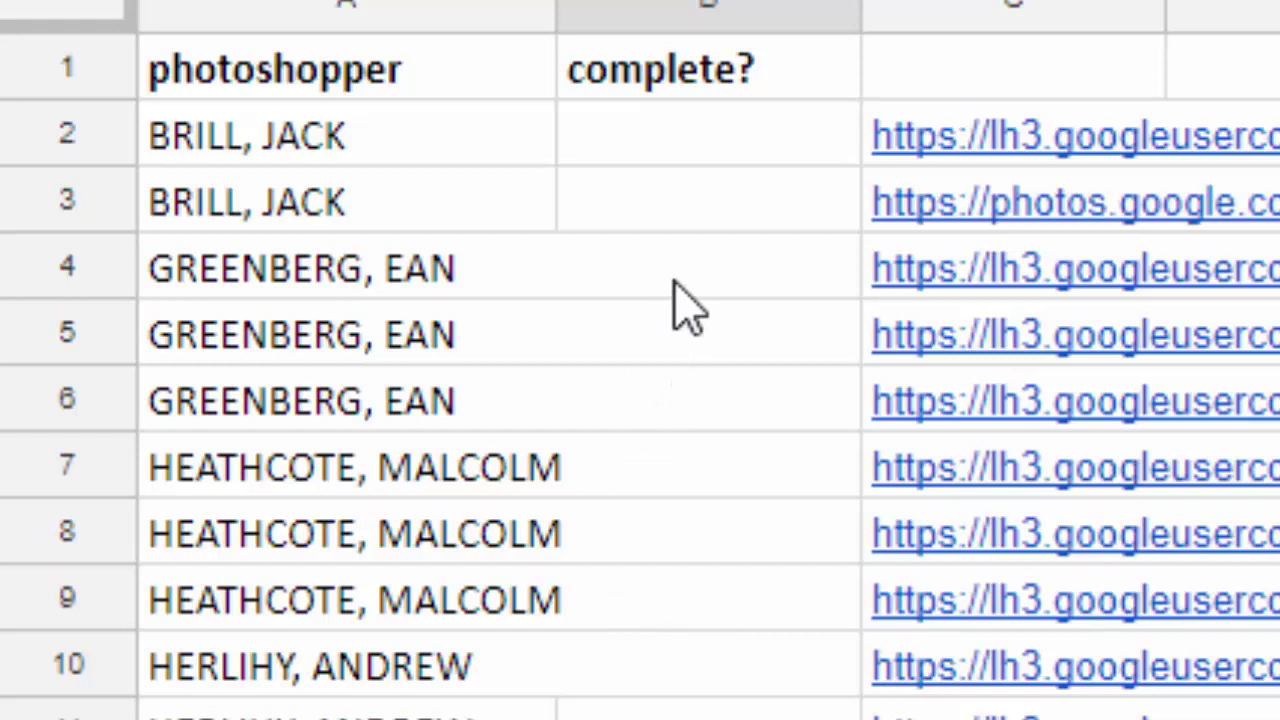
- Enter 'done' in cells B4, B12 and B13 of the complete? column
{"action": "left_click", "coordinate": [729, 281]}
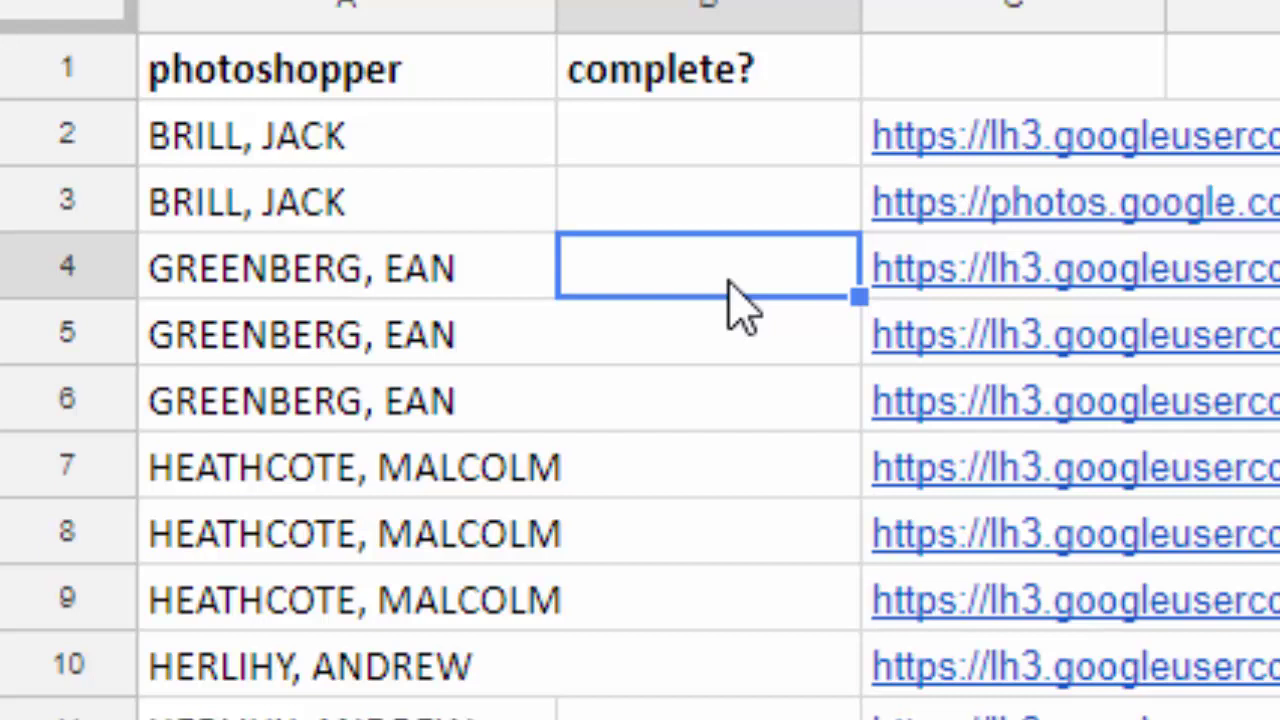
{"action": "type", "text": "done"}
{"action": "scroll", "coordinate": [614, 500], "scroll_direction": "down", "scroll_amount": 2}
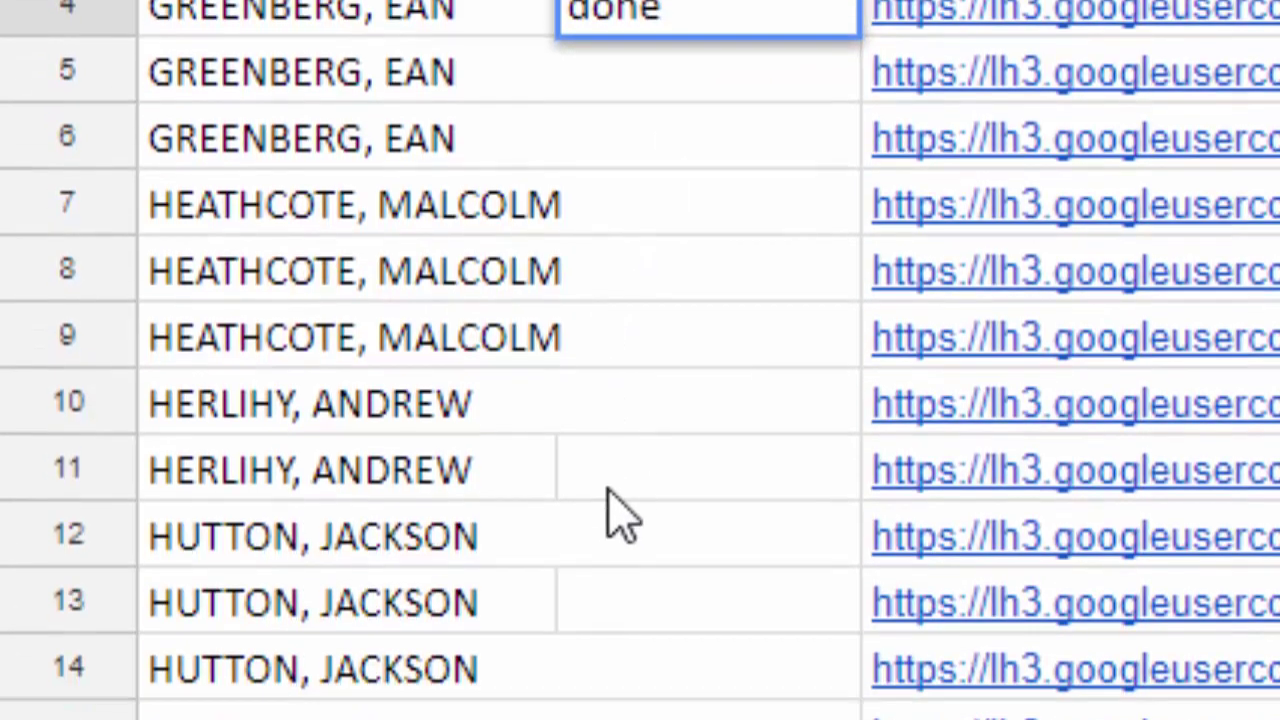
{"action": "scroll", "coordinate": [607, 490], "scroll_direction": "down", "scroll_amount": 3}
{"action": "left_click", "coordinate": [622, 240]}
{"action": "type", "text": "done"}
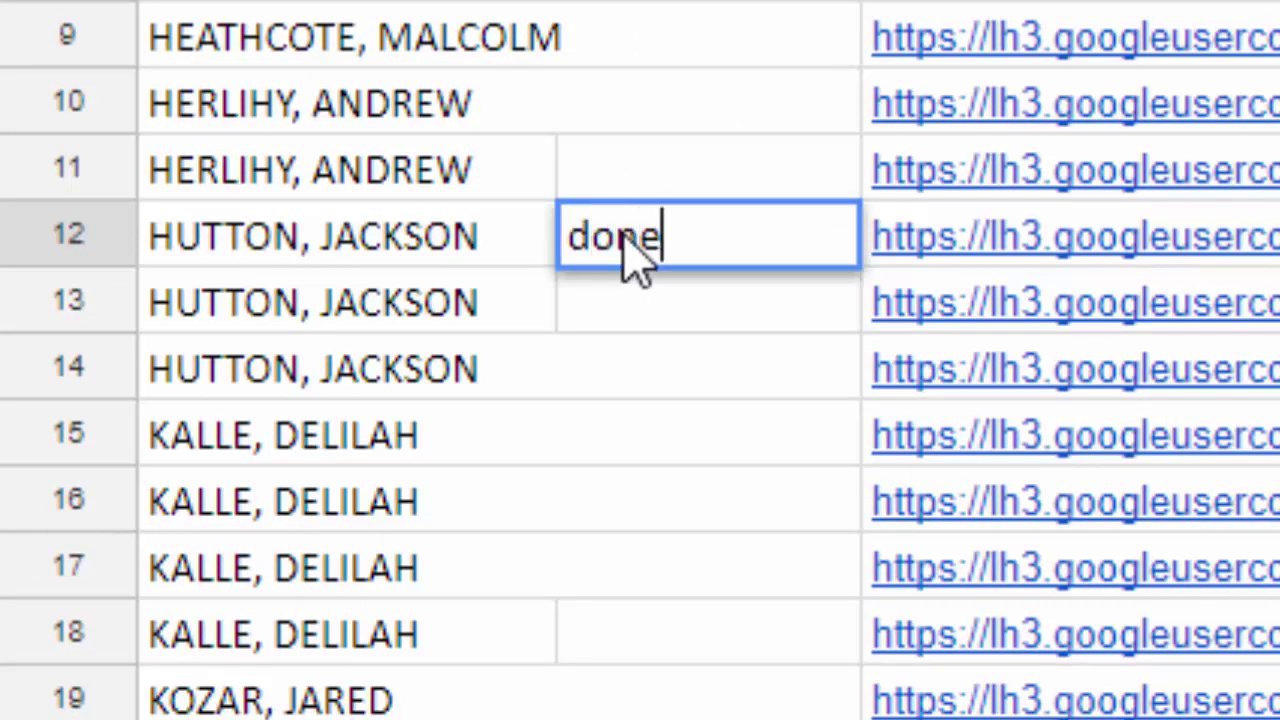
{"action": "key", "text": "Return"}
{"action": "type", "text": "done"}
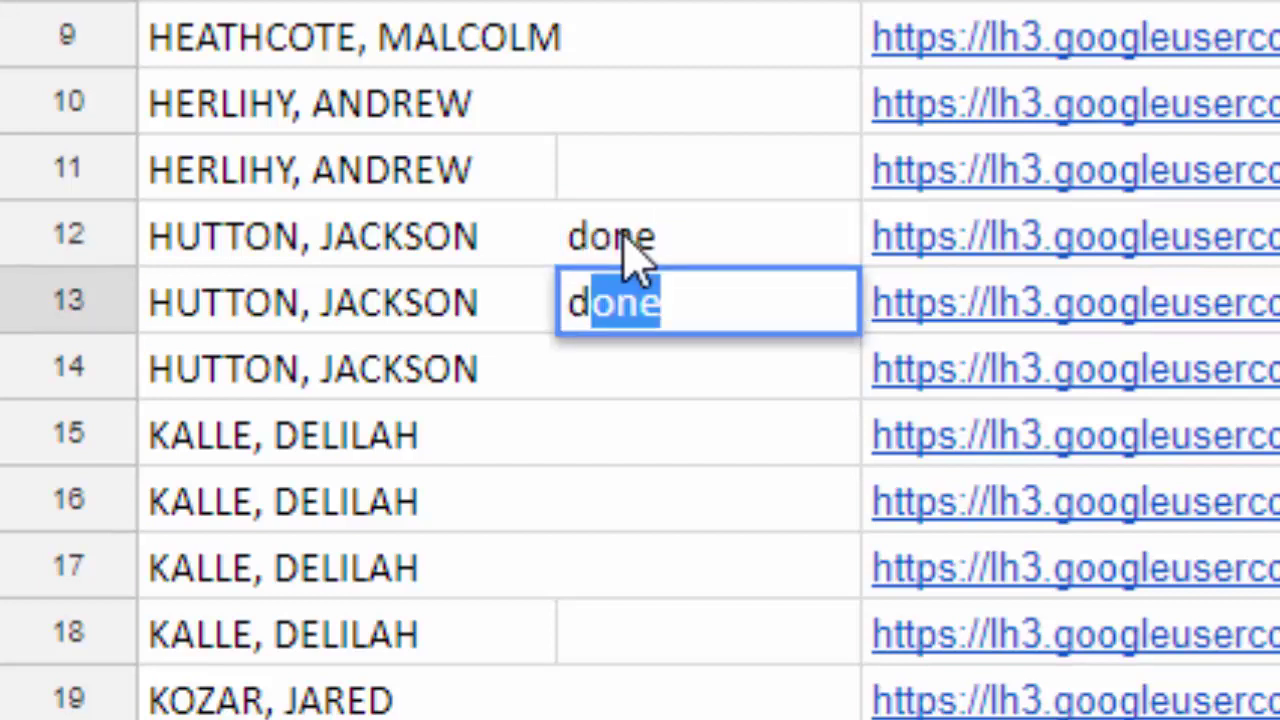